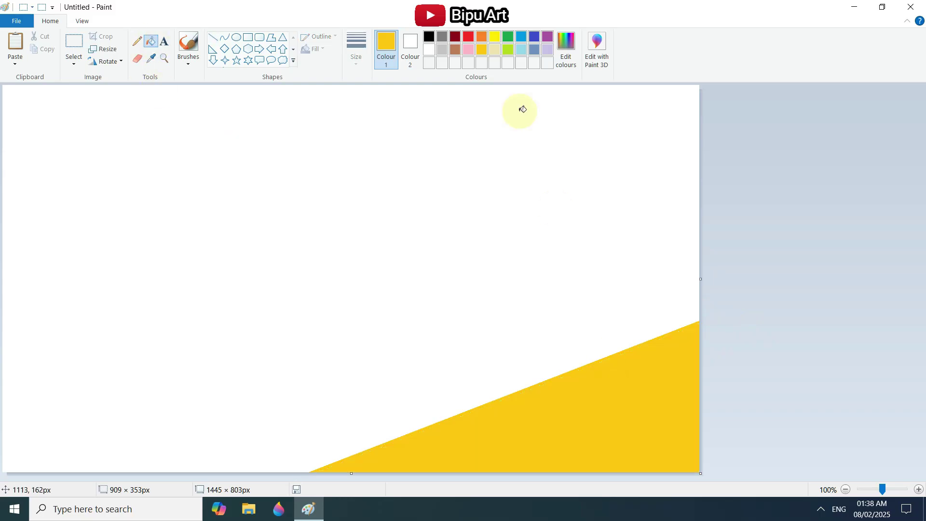
- Add an orange diagonal band above the yellow corner and fill the canvas above it with purple
{"action": "left_click", "coordinate": [547, 37]}
{"action": "left_click", "coordinate": [212, 37]}
{"action": "left_click_drag", "start_coordinate": [107, 480], "coordinate": [731, 208]}
{"action": "left_click", "coordinate": [150, 42]}
{"action": "left_click", "coordinate": [210, 203]}
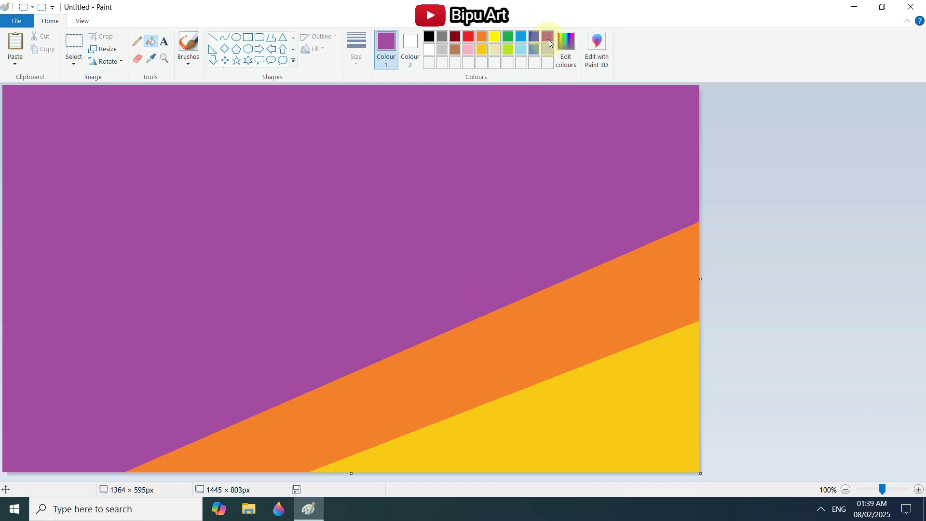
- Draw a blue diagonal line above the orange band and fill the area above it with blue
{"action": "left_click", "coordinate": [212, 37]}
{"action": "mouse_move", "coordinate": [468, 235]}
{"action": "left_mouse_down"}
{"action": "mouse_move", "coordinate": [2, 461]}
{"action": "mouse_move", "coordinate": [728, 113]}
{"action": "left_mouse_up"}
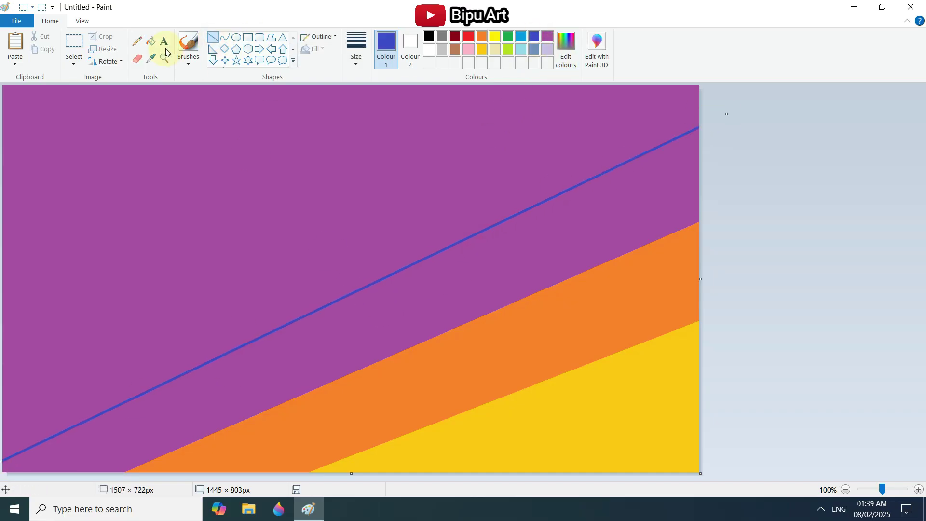
{"action": "left_click", "coordinate": [151, 41]}
{"action": "left_click", "coordinate": [161, 158]}
- Mix a dark navy colour, draw a diagonal line across the blue area and fill above it with navy
{"action": "left_click", "coordinate": [573, 45]}
{"action": "left_click_drag", "start_coordinate": [593, 224], "coordinate": [589, 261]}
{"action": "left_click", "coordinate": [344, 332]}
{"action": "left_click", "coordinate": [214, 37]}
{"action": "mouse_move", "coordinate": [379, 186]}
{"action": "left_mouse_down"}
{"action": "mouse_move", "coordinate": [2, 400]}
{"action": "mouse_move", "coordinate": [588, 99]}
{"action": "left_mouse_up"}
{"action": "left_click", "coordinate": [151, 41]}
{"action": "left_click", "coordinate": [133, 205]}
- Mix a near-black navy, draw a diagonal line across the upper-left corner and fill that corner
{"action": "left_click", "coordinate": [566, 48]}
{"action": "left_click", "coordinate": [346, 333]}
{"action": "left_click", "coordinate": [214, 39]}
{"action": "mouse_move", "coordinate": [344, 128]}
{"action": "left_mouse_down"}
{"action": "mouse_move", "coordinate": [1, 302]}
{"action": "mouse_move", "coordinate": [452, 77]}
{"action": "mouse_move", "coordinate": [426, 98]}
{"action": "left_mouse_up"}
{"action": "left_click", "coordinate": [150, 41]}
{"action": "left_click", "coordinate": [125, 111]}
- Resize the canvas to 1 pixel wide and back to 1445 pixels to blend the bands into a gradient
{"action": "key", "text": "ctrl+w"}
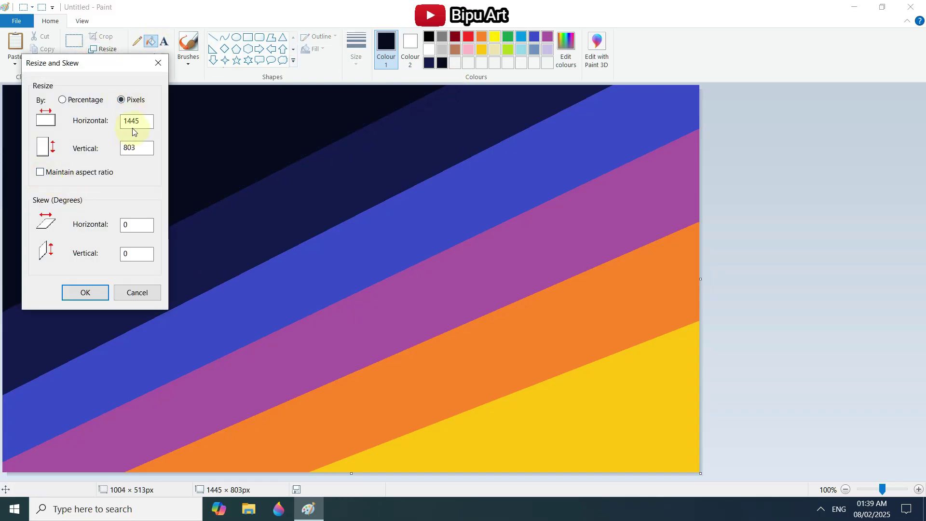
{"action": "key", "text": "Return"}
{"action": "key", "text": "ctrl+w"}
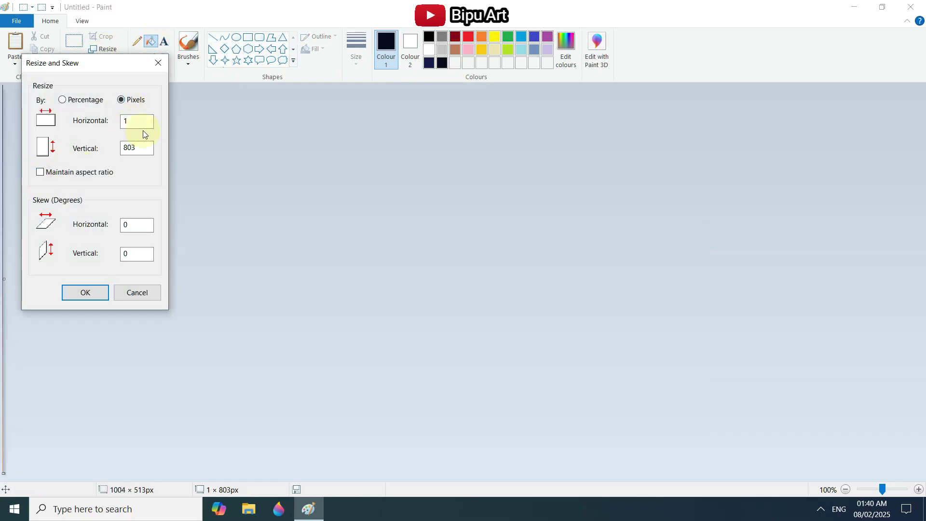
{"action": "left_click", "coordinate": [91, 293]}
- Select the whole gradient and shrink it vertically to leave a free strip along the canvas bottom
{"action": "left_click", "coordinate": [79, 63]}
{"action": "left_click", "coordinate": [98, 132]}
{"action": "left_click_drag", "start_coordinate": [352, 472], "coordinate": [359, 388]}
- Try to place a vertically flipped copy of the gradient in the strip below the sky
{"action": "right_click", "coordinate": [369, 332]}
{"action": "right_click", "coordinate": [281, 304]}
{"action": "right_click", "coordinate": [306, 289]}
{"action": "left_click", "coordinate": [419, 428]}
{"action": "left_click_drag", "start_coordinate": [347, 107], "coordinate": [419, 422]}
{"action": "left_click_drag", "start_coordinate": [348, 453], "coordinate": [347, 472]}
{"action": "key", "text": "ctrl+z"}
- Add a vertically flipped copy of the gradient, squash it to about 1454 × 171 px and fit it below the horizon
{"action": "right_click", "coordinate": [348, 278]}
{"action": "left_click", "coordinate": [370, 311]}
{"action": "right_click", "coordinate": [365, 282]}
{"action": "mouse_move", "coordinate": [392, 380]}
{"action": "left_click", "coordinate": [467, 421]}
{"action": "left_click_drag", "start_coordinate": [352, 88], "coordinate": [360, 306]}
{"action": "left_click_drag", "start_coordinate": [394, 332], "coordinate": [396, 415]}
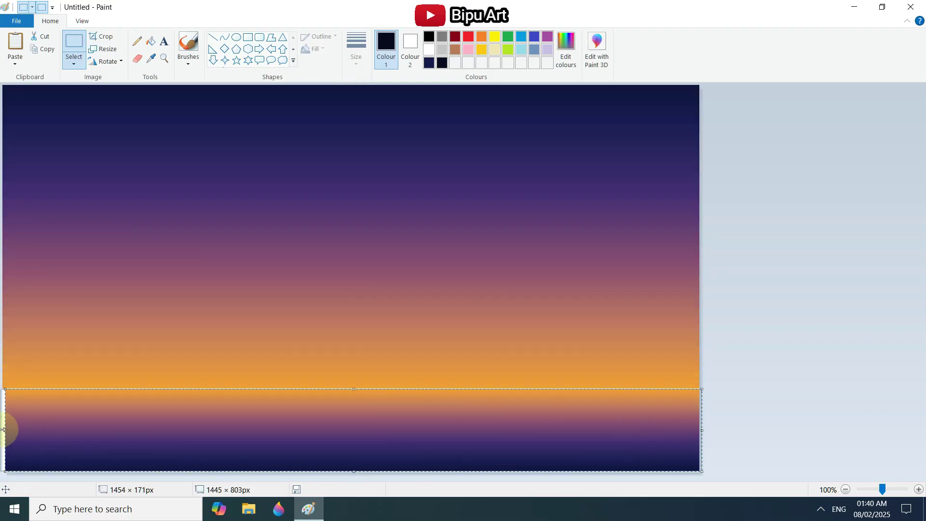
{"action": "left_click_drag", "start_coordinate": [2, 429], "coordinate": [1, 429]}
{"action": "left_click_drag", "start_coordinate": [354, 471], "coordinate": [354, 472]}
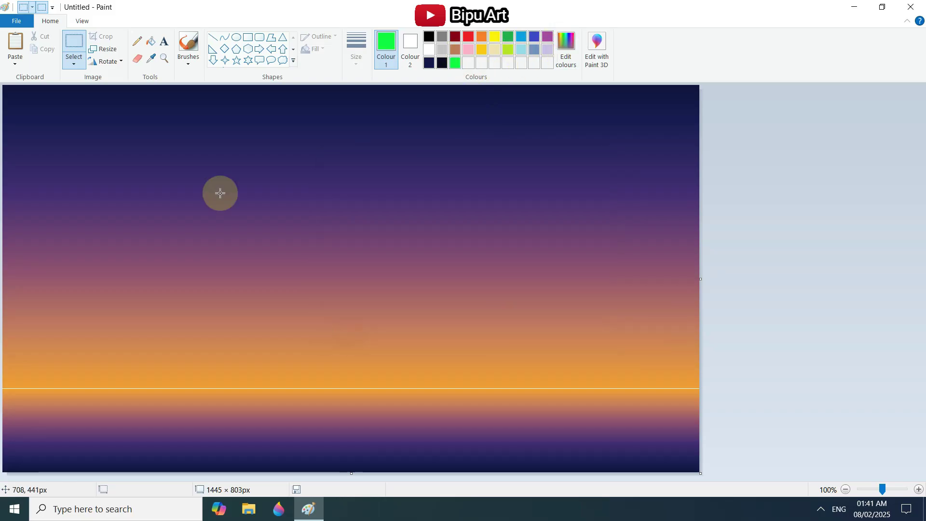
- Brush a bright green hill over the lower-left part of the scene, sloping to a point across the horizon
{"action": "left_click", "coordinate": [188, 58]}
{"action": "left_click", "coordinate": [237, 107]}
{"action": "mouse_move", "coordinate": [92, 338]}
{"action": "left_mouse_down"}
{"action": "mouse_move", "coordinate": [33, 316]}
{"action": "mouse_move", "coordinate": [83, 327]}
{"action": "mouse_move", "coordinate": [163, 322]}
{"action": "mouse_move", "coordinate": [179, 338]}
{"action": "left_mouse_up"}
{"action": "mouse_move", "coordinate": [296, 352]}
{"action": "left_mouse_down"}
{"action": "mouse_move", "coordinate": [316, 350]}
{"action": "mouse_move", "coordinate": [275, 350]}
{"action": "left_mouse_up"}
{"action": "mouse_move", "coordinate": [257, 391]}
{"action": "left_mouse_down"}
{"action": "mouse_move", "coordinate": [223, 408]}
{"action": "mouse_move", "coordinate": [160, 425]}
{"action": "mouse_move", "coordinate": [222, 467]}
{"action": "mouse_move", "coordinate": [47, 463]}
{"action": "mouse_move", "coordinate": [102, 475]}
{"action": "mouse_move", "coordinate": [24, 446]}
{"action": "mouse_move", "coordinate": [52, 465]}
{"action": "mouse_move", "coordinate": [6, 412]}
{"action": "mouse_move", "coordinate": [58, 384]}
{"action": "mouse_move", "coordinate": [4, 328]}
{"action": "mouse_move", "coordinate": [16, 378]}
{"action": "mouse_move", "coordinate": [104, 343]}
{"action": "left_mouse_up"}
{"action": "mouse_move", "coordinate": [188, 391]}
{"action": "left_mouse_down"}
{"action": "mouse_move", "coordinate": [125, 443]}
{"action": "mouse_move", "coordinate": [186, 456]}
{"action": "mouse_move", "coordinate": [151, 467]}
{"action": "mouse_move", "coordinate": [161, 396]}
{"action": "left_mouse_up"}
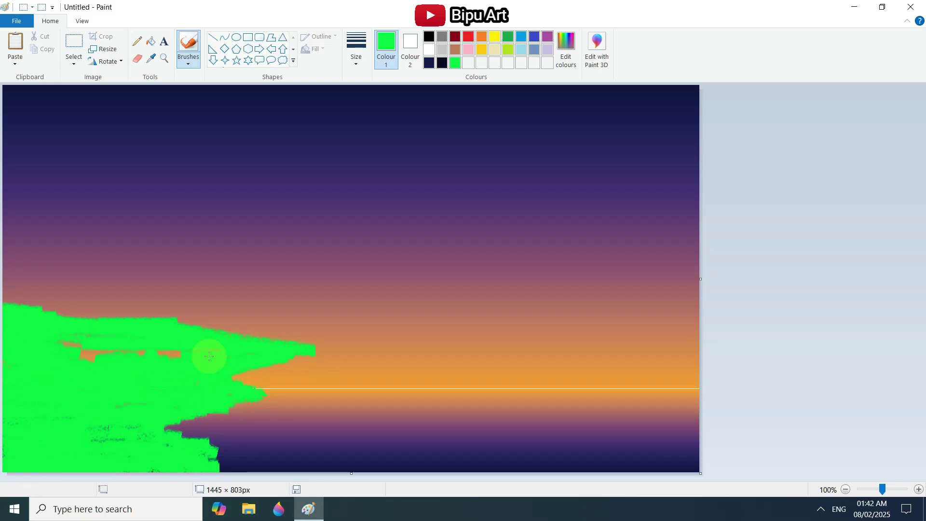
{"action": "mouse_move", "coordinate": [226, 350]}
{"action": "left_mouse_down"}
{"action": "mouse_move", "coordinate": [35, 366]}
{"action": "mouse_move", "coordinate": [123, 443]}
{"action": "left_mouse_up"}
- Refine the green hill's right edge into jagged tips with a smaller brush size
{"action": "left_click", "coordinate": [354, 46]}
{"action": "left_click", "coordinate": [366, 106]}
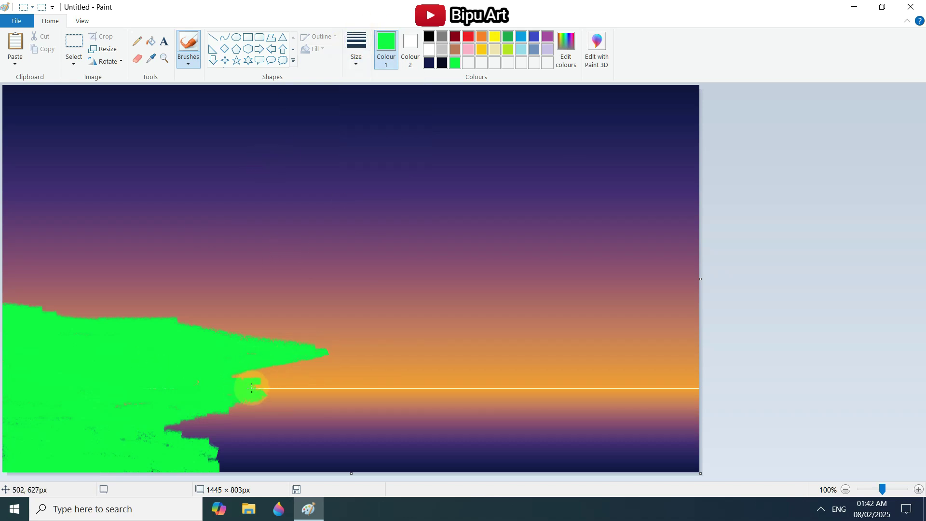
{"action": "left_click_drag", "start_coordinate": [228, 416], "coordinate": [234, 418]}
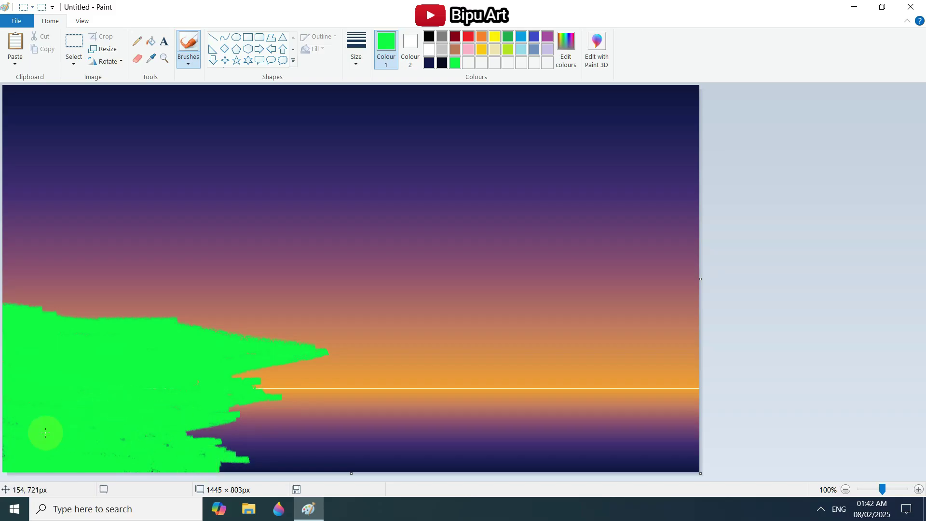
- Mix a dark brown and outline the cliff face from the grass tips down to the canvas bottom
{"action": "left_click", "coordinate": [566, 48]}
{"action": "left_click", "coordinate": [343, 333]}
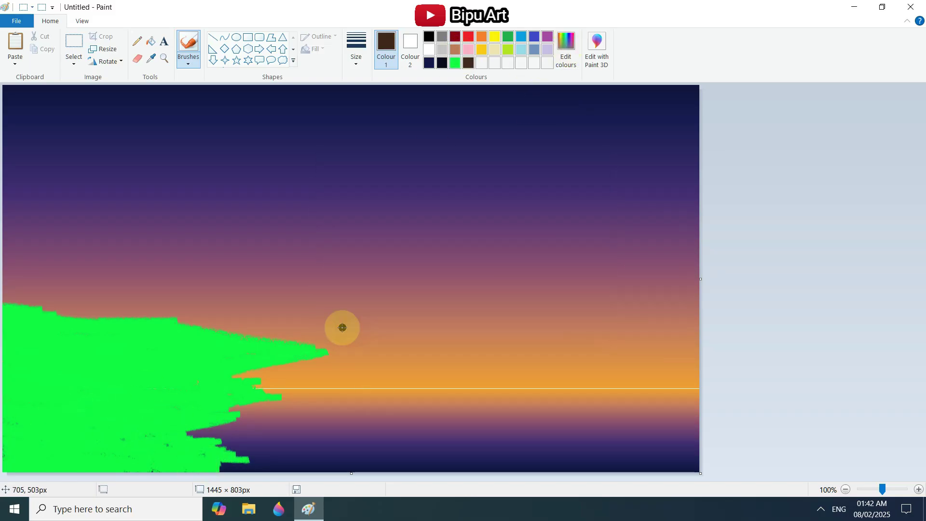
{"action": "left_click_drag", "start_coordinate": [328, 354], "coordinate": [261, 382]}
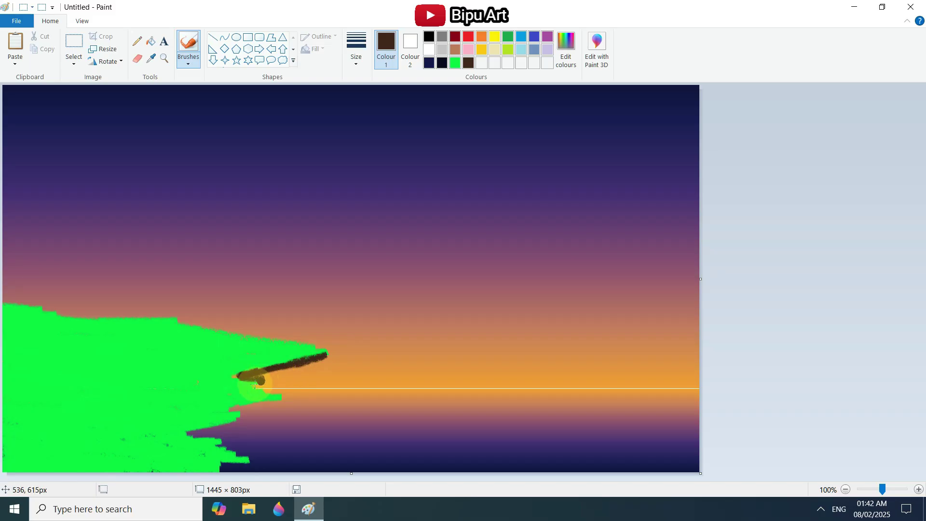
{"action": "left_click_drag", "start_coordinate": [251, 462], "coordinate": [223, 466]}
{"action": "mouse_move", "coordinate": [328, 356]}
{"action": "left_mouse_down"}
{"action": "mouse_move", "coordinate": [357, 445]}
{"action": "mouse_move", "coordinate": [366, 452]}
{"action": "mouse_move", "coordinate": [359, 426]}
{"action": "mouse_move", "coordinate": [381, 465]}
{"action": "left_mouse_up"}
{"action": "left_click_drag", "start_coordinate": [275, 403], "coordinate": [316, 468]}
{"action": "left_click_drag", "start_coordinate": [244, 413], "coordinate": [270, 471]}
{"action": "left_click_drag", "start_coordinate": [282, 396], "coordinate": [294, 439]}
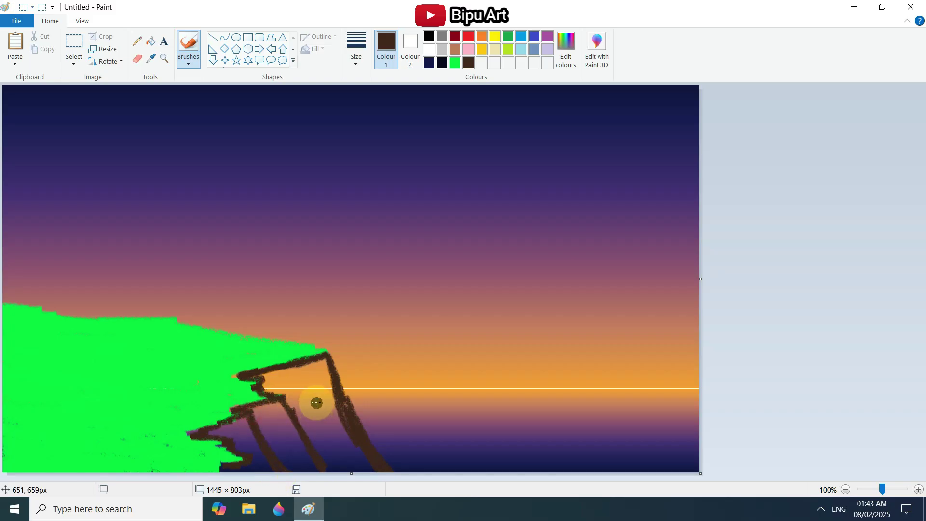
- Fill the cliff outline with dark brown and paint jagged bright green grass tips over its edge
{"action": "mouse_move", "coordinate": [325, 363]}
{"action": "left_mouse_down"}
{"action": "mouse_move", "coordinate": [329, 413]}
{"action": "mouse_move", "coordinate": [283, 388]}
{"action": "mouse_move", "coordinate": [323, 365]}
{"action": "mouse_move", "coordinate": [343, 436]}
{"action": "mouse_move", "coordinate": [288, 387]}
{"action": "mouse_move", "coordinate": [272, 391]}
{"action": "mouse_move", "coordinate": [308, 438]}
{"action": "mouse_move", "coordinate": [322, 451]}
{"action": "mouse_move", "coordinate": [330, 434]}
{"action": "mouse_move", "coordinate": [366, 478]}
{"action": "mouse_move", "coordinate": [331, 414]}
{"action": "mouse_move", "coordinate": [264, 406]}
{"action": "mouse_move", "coordinate": [283, 382]}
{"action": "mouse_move", "coordinate": [296, 397]}
{"action": "mouse_move", "coordinate": [309, 458]}
{"action": "mouse_move", "coordinate": [280, 443]}
{"action": "mouse_move", "coordinate": [274, 420]}
{"action": "mouse_move", "coordinate": [314, 418]}
{"action": "mouse_move", "coordinate": [314, 388]}
{"action": "mouse_move", "coordinate": [279, 390]}
{"action": "mouse_move", "coordinate": [246, 441]}
{"action": "mouse_move", "coordinate": [217, 428]}
{"action": "mouse_move", "coordinate": [253, 408]}
{"action": "mouse_move", "coordinate": [242, 456]}
{"action": "left_mouse_up"}
{"action": "mouse_move", "coordinate": [311, 474]}
{"action": "left_mouse_down"}
{"action": "mouse_move", "coordinate": [337, 415]}
{"action": "mouse_move", "coordinate": [316, 363]}
{"action": "mouse_move", "coordinate": [329, 385]}
{"action": "mouse_move", "coordinate": [321, 416]}
{"action": "mouse_move", "coordinate": [269, 378]}
{"action": "mouse_move", "coordinate": [310, 362]}
{"action": "mouse_move", "coordinate": [248, 419]}
{"action": "mouse_move", "coordinate": [243, 452]}
{"action": "left_mouse_up"}
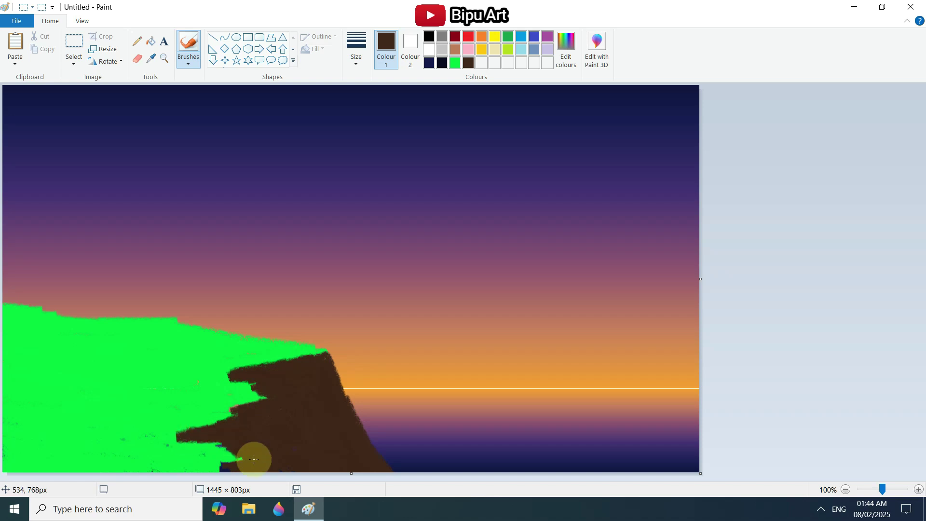
{"action": "left_click", "coordinate": [454, 64]}
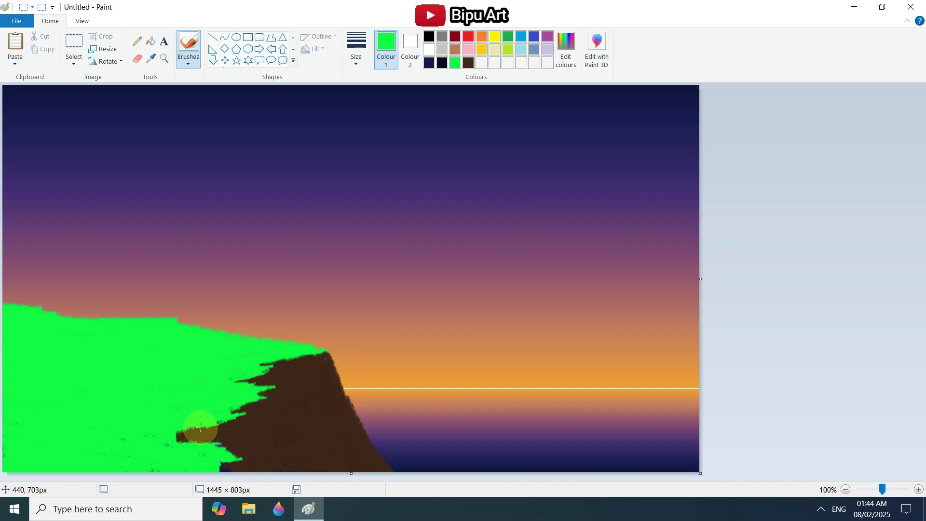
{"action": "mouse_move", "coordinate": [192, 446]}
{"action": "left_mouse_down"}
{"action": "mouse_move", "coordinate": [248, 430]}
{"action": "mouse_move", "coordinate": [178, 441]}
{"action": "left_mouse_up"}
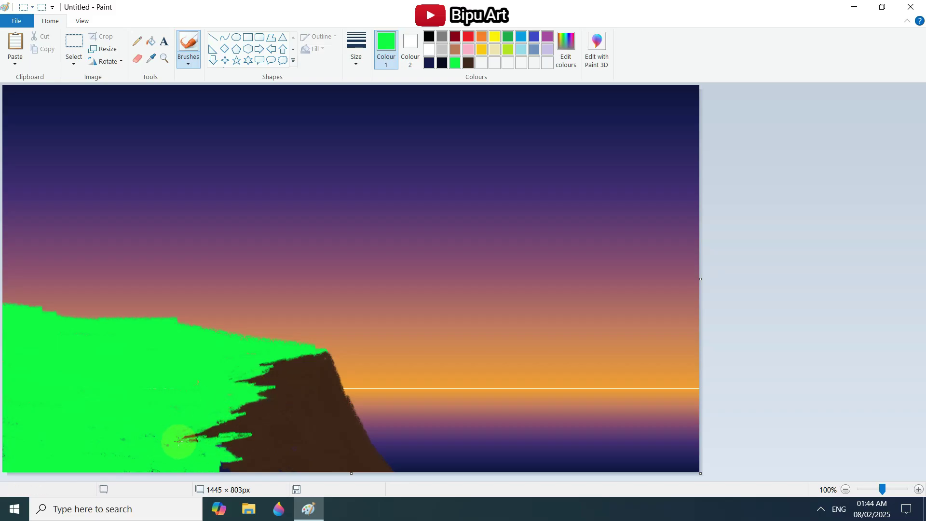
- Paint light brown highlights along the cliff's outer edge and its inner ridges with a thinner brush
{"action": "left_click", "coordinate": [455, 50]}
{"action": "left_click", "coordinate": [355, 48]}
{"action": "left_click", "coordinate": [368, 116]}
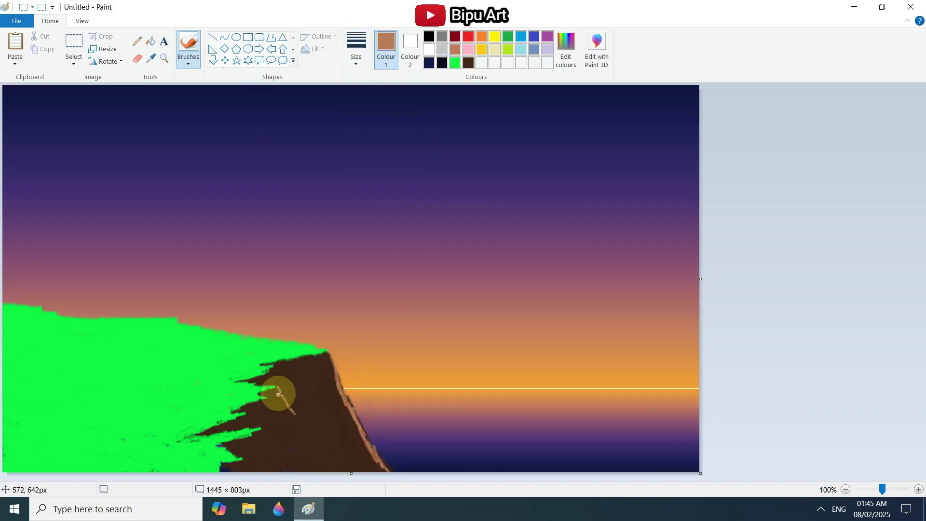
{"action": "mouse_move", "coordinate": [287, 404]}
{"action": "left_mouse_down"}
{"action": "mouse_move", "coordinate": [299, 440]}
{"action": "mouse_move", "coordinate": [272, 368]}
{"action": "mouse_move", "coordinate": [298, 468]}
{"action": "left_mouse_up"}
{"action": "mouse_move", "coordinate": [261, 432]}
{"action": "left_mouse_down"}
{"action": "mouse_move", "coordinate": [278, 470]}
{"action": "mouse_move", "coordinate": [245, 415]}
{"action": "left_mouse_up"}
{"action": "left_click_drag", "start_coordinate": [241, 459], "coordinate": [248, 471]}
- Change the brush type and size and add slanted brown texture strokes across the cliff face
{"action": "left_click", "coordinate": [188, 61]}
{"action": "left_click", "coordinate": [244, 108]}
{"action": "left_click", "coordinate": [356, 53]}
{"action": "left_click", "coordinate": [359, 149]}
{"action": "mouse_move", "coordinate": [334, 378]}
{"action": "left_mouse_down"}
{"action": "mouse_move", "coordinate": [366, 438]}
{"action": "mouse_move", "coordinate": [351, 443]}
{"action": "mouse_move", "coordinate": [366, 442]}
{"action": "mouse_move", "coordinate": [354, 429]}
{"action": "mouse_move", "coordinate": [374, 459]}
{"action": "left_mouse_up"}
{"action": "left_click_drag", "start_coordinate": [341, 418], "coordinate": [351, 432]}
{"action": "left_click_drag", "start_coordinate": [276, 371], "coordinate": [288, 397]}
{"action": "left_click_drag", "start_coordinate": [281, 401], "coordinate": [296, 433]}
{"action": "left_click_drag", "start_coordinate": [266, 403], "coordinate": [275, 427]}
{"action": "left_click_drag", "start_coordinate": [258, 440], "coordinate": [268, 458]}
{"action": "left_click_drag", "start_coordinate": [314, 385], "coordinate": [334, 429]}
{"action": "mouse_move", "coordinate": [293, 368]}
{"action": "left_mouse_down"}
{"action": "mouse_move", "coordinate": [311, 361]}
{"action": "mouse_move", "coordinate": [303, 381]}
{"action": "mouse_move", "coordinate": [328, 373]}
{"action": "mouse_move", "coordinate": [312, 356]}
{"action": "mouse_move", "coordinate": [318, 376]}
{"action": "left_mouse_up"}
- Sample a mid brown from the cliff and paint more slanted rock strokes over its dark areas
{"action": "left_click", "coordinate": [151, 59]}
{"action": "left_click", "coordinate": [305, 382]}
{"action": "mouse_move", "coordinate": [339, 408]}
{"action": "left_mouse_down"}
{"action": "mouse_move", "coordinate": [359, 449]}
{"action": "mouse_move", "coordinate": [351, 438]}
{"action": "left_mouse_up"}
{"action": "left_click_drag", "start_coordinate": [313, 382], "coordinate": [333, 420]}
{"action": "left_click_drag", "start_coordinate": [340, 420], "coordinate": [358, 447]}
{"action": "mouse_move", "coordinate": [317, 417]}
{"action": "left_mouse_down"}
{"action": "mouse_move", "coordinate": [320, 444]}
{"action": "mouse_move", "coordinate": [333, 450]}
{"action": "left_mouse_up"}
{"action": "left_click_drag", "start_coordinate": [275, 389], "coordinate": [310, 455]}
{"action": "mouse_move", "coordinate": [288, 412]}
{"action": "left_mouse_down"}
{"action": "mouse_move", "coordinate": [293, 441]}
{"action": "mouse_move", "coordinate": [319, 469]}
{"action": "left_mouse_up"}
{"action": "left_click_drag", "start_coordinate": [242, 436], "coordinate": [256, 457]}
{"action": "left_click_drag", "start_coordinate": [245, 417], "coordinate": [245, 420]}
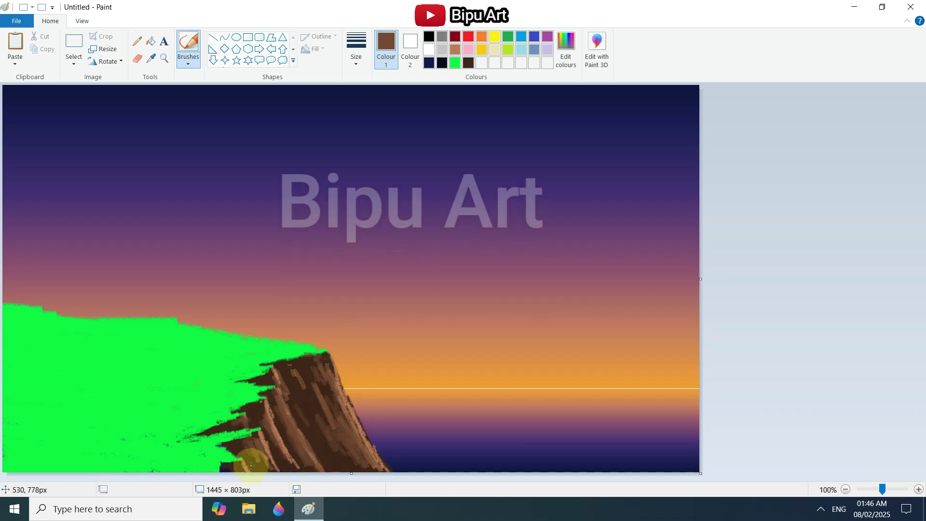
- Sample a darker brown from the rock and blend it between the cliff's lighter strokes
{"action": "left_click", "coordinate": [151, 58]}
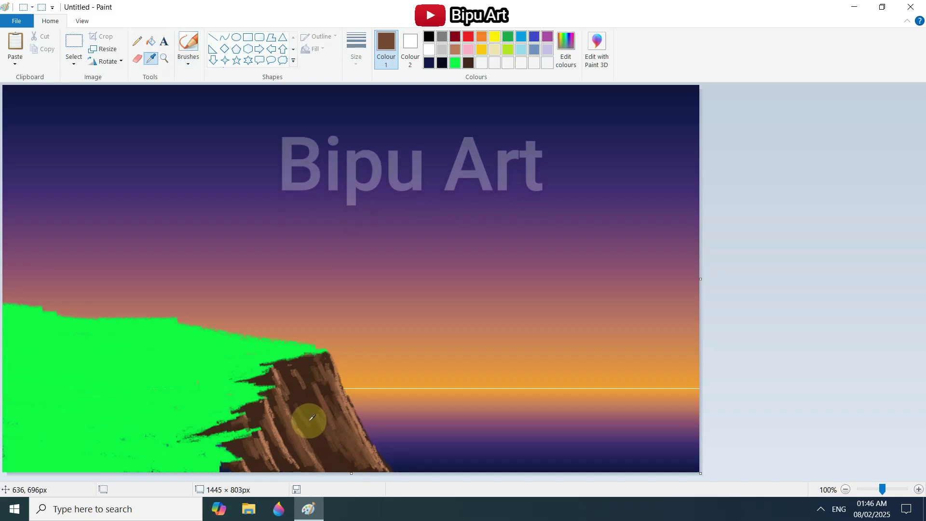
{"action": "left_click", "coordinate": [304, 409]}
{"action": "mouse_move", "coordinate": [319, 431]}
{"action": "left_mouse_down"}
{"action": "mouse_move", "coordinate": [325, 382]}
{"action": "mouse_move", "coordinate": [337, 458]}
{"action": "mouse_move", "coordinate": [356, 439]}
{"action": "left_mouse_up"}
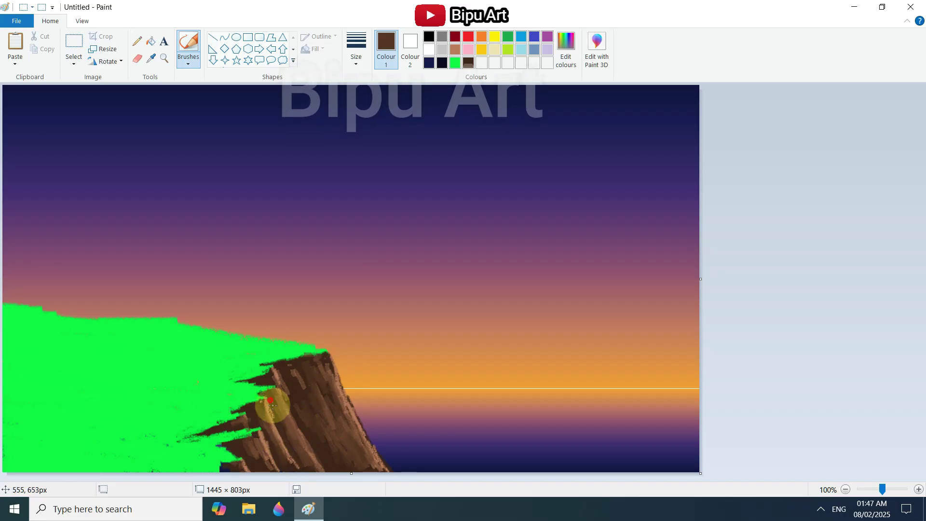
{"action": "mouse_move", "coordinate": [281, 382]}
{"action": "left_mouse_down"}
{"action": "mouse_move", "coordinate": [308, 397]}
{"action": "mouse_move", "coordinate": [312, 357]}
{"action": "mouse_move", "coordinate": [290, 362]}
{"action": "left_mouse_up"}
{"action": "mouse_move", "coordinate": [254, 447]}
{"action": "left_mouse_down"}
{"action": "mouse_move", "coordinate": [268, 472]}
{"action": "mouse_move", "coordinate": [252, 404]}
{"action": "mouse_move", "coordinate": [300, 455]}
{"action": "left_mouse_up"}
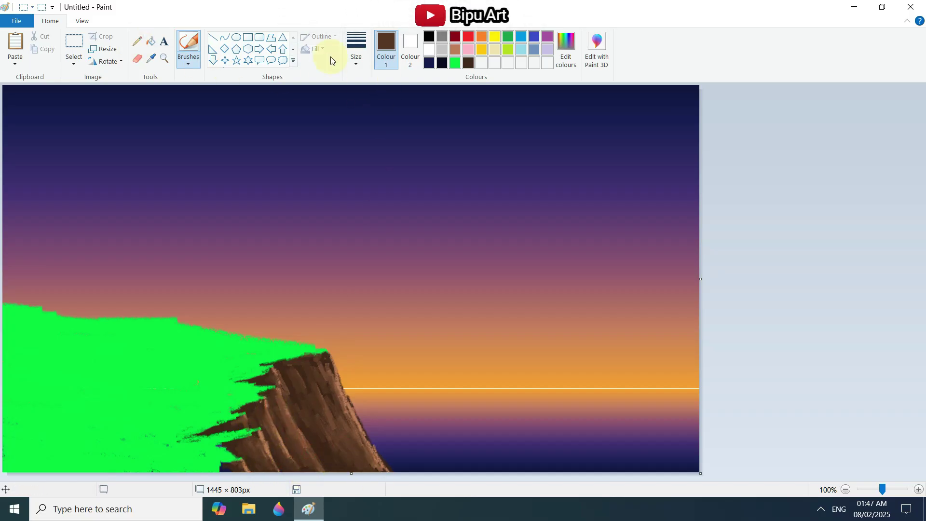
- Mix a very dark brown and paint shadow strokes into the cliff's crevices
{"action": "left_click", "coordinate": [566, 47]}
{"action": "left_click_drag", "start_coordinate": [600, 257], "coordinate": [601, 265]}
{"action": "left_click", "coordinate": [343, 333]}
{"action": "left_click_drag", "start_coordinate": [310, 403], "coordinate": [327, 444]}
{"action": "left_click_drag", "start_coordinate": [278, 372], "coordinate": [286, 386]}
{"action": "mouse_move", "coordinate": [324, 426]}
{"action": "left_mouse_down"}
{"action": "mouse_move", "coordinate": [310, 372]}
{"action": "mouse_move", "coordinate": [341, 461]}
{"action": "left_mouse_up"}
{"action": "mouse_move", "coordinate": [277, 414]}
{"action": "left_mouse_down"}
{"action": "mouse_move", "coordinate": [300, 440]}
{"action": "mouse_move", "coordinate": [283, 378]}
{"action": "mouse_move", "coordinate": [278, 448]}
{"action": "left_mouse_up"}
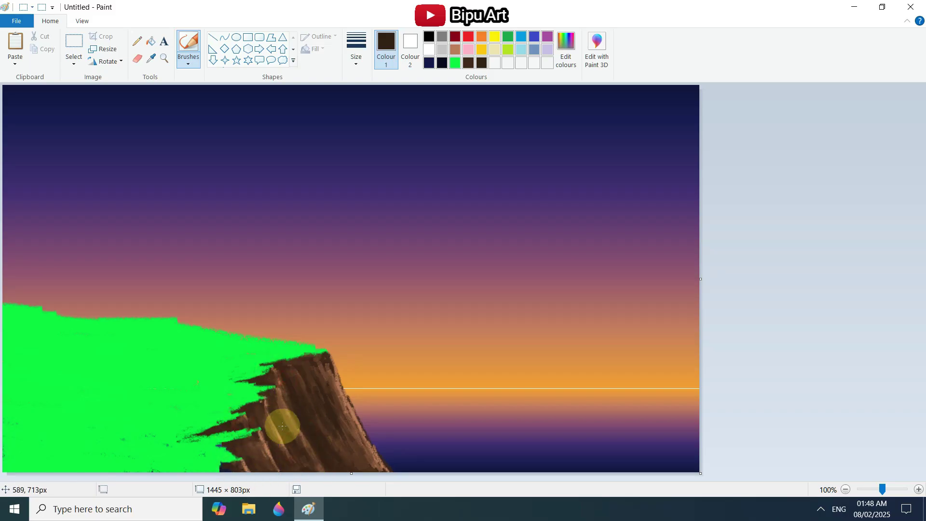
- Add fine dark crack lines down the cliff face with a thinner brush size
{"action": "left_click", "coordinate": [358, 52]}
{"action": "left_click", "coordinate": [366, 89]}
{"action": "left_click_drag", "start_coordinate": [344, 415], "coordinate": [353, 457]}
{"action": "left_click_drag", "start_coordinate": [298, 385], "coordinate": [309, 440]}
{"action": "left_click_drag", "start_coordinate": [363, 430], "coordinate": [363, 459]}
- Sample a light brown from the cliff and add thin highlights along its ridges and outer edge
{"action": "left_click", "coordinate": [152, 60]}
{"action": "left_click", "coordinate": [352, 411]}
{"action": "left_click_drag", "start_coordinate": [311, 396], "coordinate": [333, 441]}
{"action": "mouse_move", "coordinate": [297, 361]}
{"action": "left_mouse_down"}
{"action": "mouse_move", "coordinate": [303, 376]}
{"action": "mouse_move", "coordinate": [325, 374]}
{"action": "left_mouse_up"}
{"action": "left_click_drag", "start_coordinate": [273, 393], "coordinate": [305, 418]}
{"action": "left_click_drag", "start_coordinate": [378, 456], "coordinate": [387, 473]}
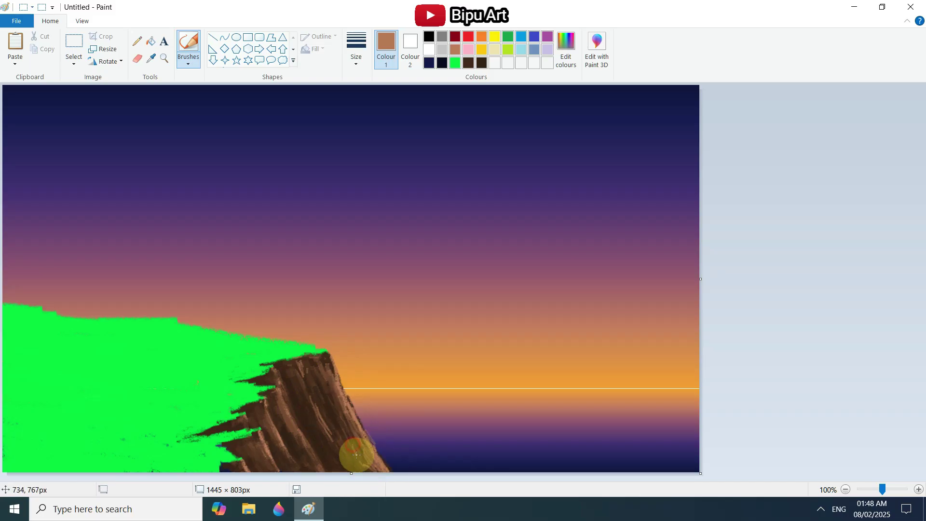
{"action": "left_click_drag", "start_coordinate": [310, 440], "coordinate": [320, 456]}
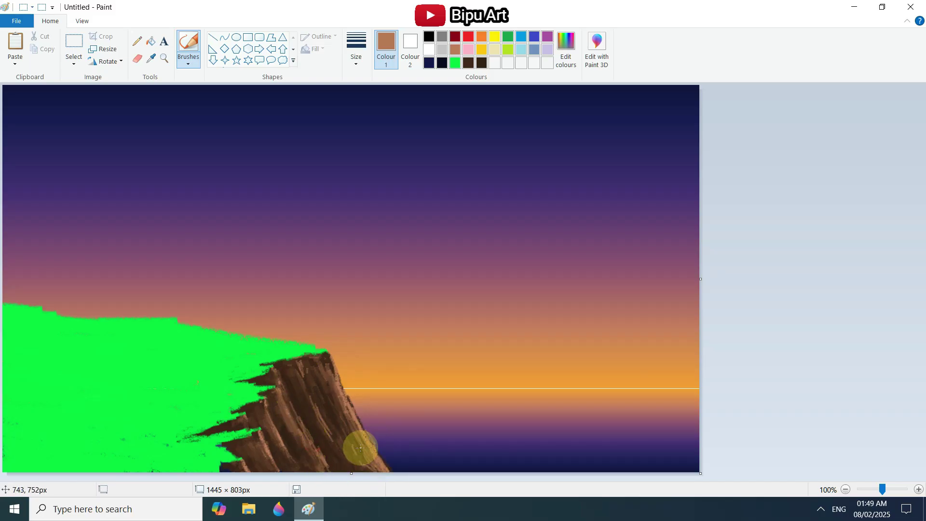
- Mix a dark green and shade the hill's lower-left grass with a larger brush
{"action": "left_click", "coordinate": [566, 51]}
{"action": "left_click_drag", "start_coordinate": [599, 224], "coordinate": [604, 252]}
{"action": "left_click", "coordinate": [342, 333]}
{"action": "left_click", "coordinate": [356, 56]}
{"action": "left_click", "coordinate": [371, 156]}
{"action": "mouse_move", "coordinate": [31, 429]}
{"action": "left_mouse_down"}
{"action": "mouse_move", "coordinate": [72, 434]}
{"action": "mouse_move", "coordinate": [97, 463]}
{"action": "mouse_move", "coordinate": [122, 372]}
{"action": "mouse_move", "coordinate": [41, 407]}
{"action": "mouse_move", "coordinate": [172, 444]}
{"action": "mouse_move", "coordinate": [11, 358]}
{"action": "mouse_move", "coordinate": [150, 425]}
{"action": "left_mouse_up"}
- Mix two intermediate greens and blend the dark grass shading into the bright green hill
{"action": "left_click", "coordinate": [565, 51]}
{"action": "left_click_drag", "start_coordinate": [596, 253], "coordinate": [597, 240]}
{"action": "left_click", "coordinate": [342, 333]}
{"action": "mouse_move", "coordinate": [139, 384]}
{"action": "left_mouse_down"}
{"action": "mouse_move", "coordinate": [183, 385]}
{"action": "mouse_move", "coordinate": [135, 427]}
{"action": "mouse_move", "coordinate": [73, 355]}
{"action": "mouse_move", "coordinate": [83, 361]}
{"action": "left_mouse_up"}
{"action": "left_click", "coordinate": [566, 49]}
{"action": "left_click", "coordinate": [344, 334]}
{"action": "mouse_move", "coordinate": [184, 371]}
{"action": "left_mouse_down"}
{"action": "mouse_move", "coordinate": [207, 368]}
{"action": "mouse_move", "coordinate": [223, 388]}
{"action": "mouse_move", "coordinate": [207, 438]}
{"action": "mouse_move", "coordinate": [206, 386]}
{"action": "left_mouse_up"}
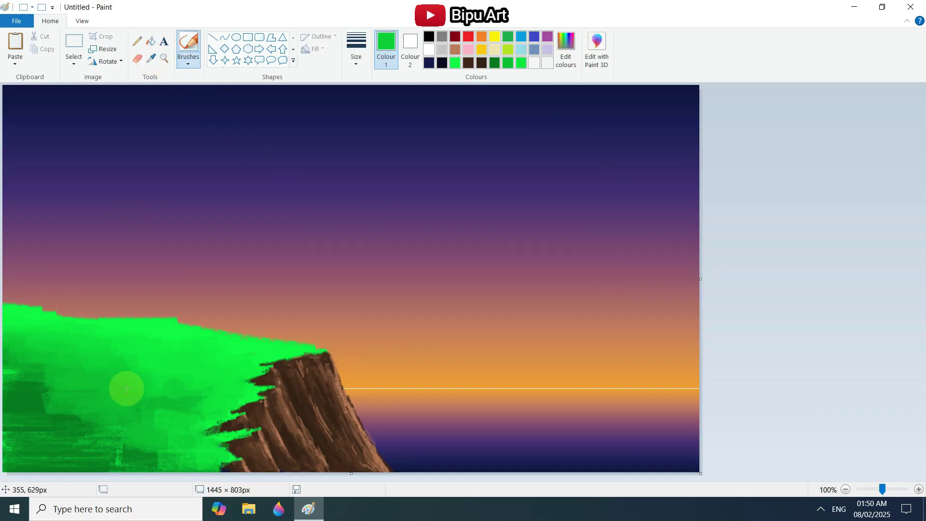
- Touch up the grass edge with brown sampled from the cliff and blend sampled dark greens into the lower-left grass
{"action": "left_click", "coordinate": [151, 59]}
{"action": "left_click", "coordinate": [235, 424]}
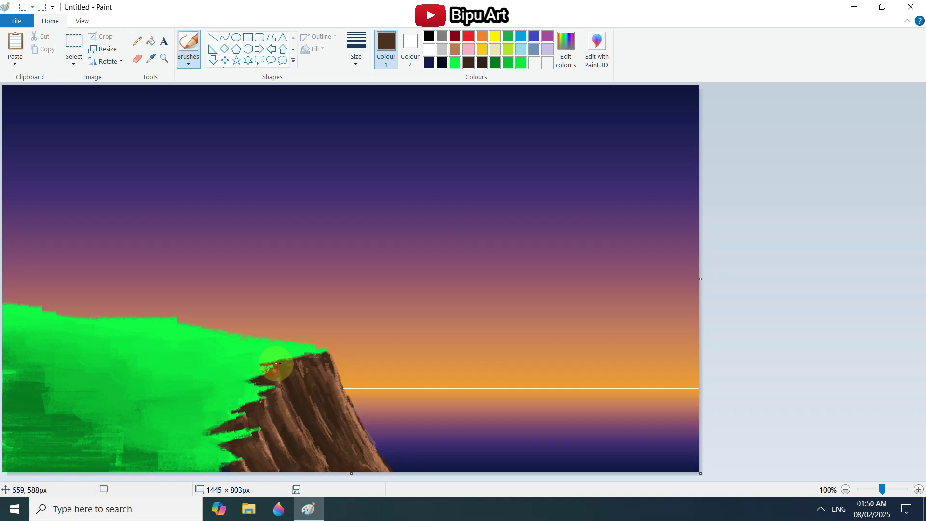
{"action": "left_click", "coordinate": [151, 58]}
{"action": "left_click", "coordinate": [42, 396]}
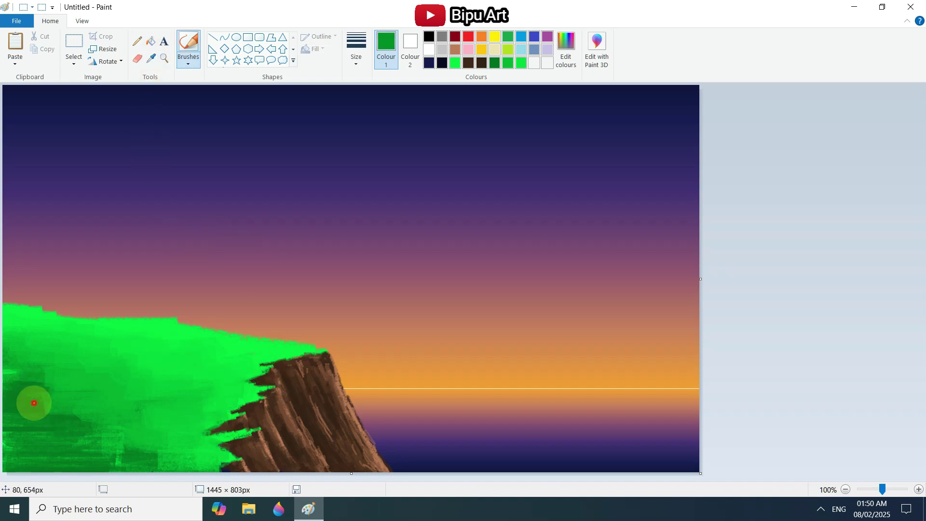
{"action": "left_click", "coordinate": [152, 59]}
{"action": "left_click", "coordinate": [33, 409]}
{"action": "mouse_move", "coordinate": [53, 403]}
{"action": "left_mouse_down"}
{"action": "mouse_move", "coordinate": [33, 409]}
{"action": "mouse_move", "coordinate": [16, 391]}
{"action": "left_mouse_up"}
- Switch to a large Airbrush and spray sampled dark green texture over the shaded grass
{"action": "left_click", "coordinate": [349, 63]}
{"action": "left_click", "coordinate": [376, 153]}
{"action": "left_click", "coordinate": [188, 64]}
{"action": "left_click", "coordinate": [261, 83]}
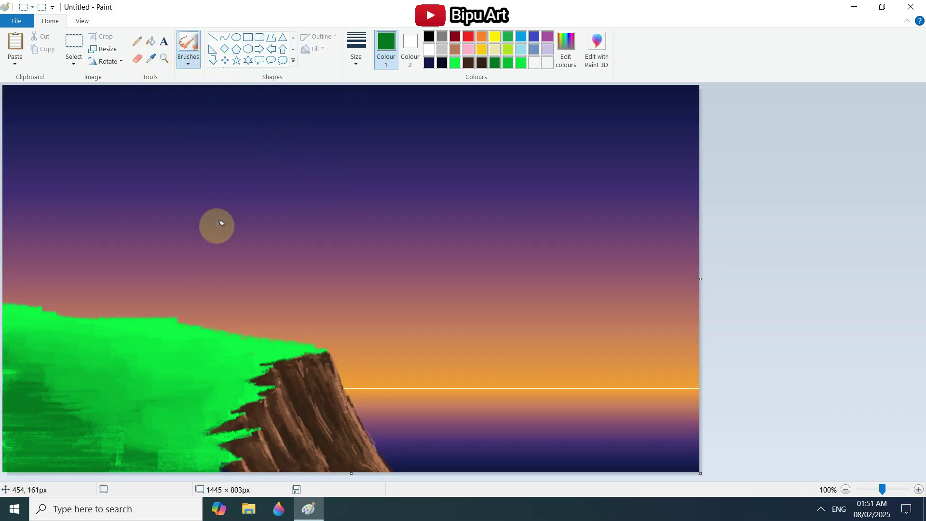
{"action": "left_click", "coordinate": [153, 62]}
{"action": "left_click", "coordinate": [40, 408]}
{"action": "mouse_move", "coordinate": [87, 409]}
{"action": "left_mouse_down"}
{"action": "mouse_move", "coordinate": [22, 396]}
{"action": "mouse_move", "coordinate": [65, 403]}
{"action": "left_mouse_up"}
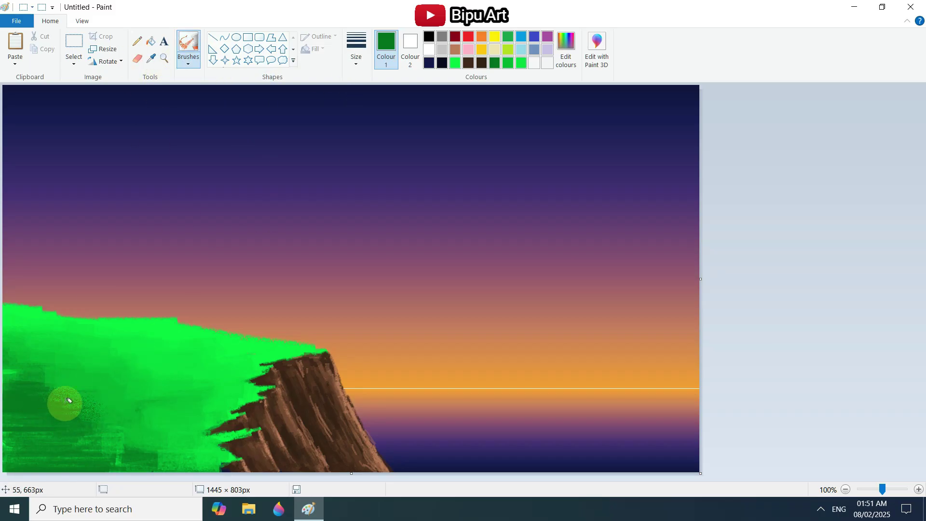
{"action": "left_click_drag", "start_coordinate": [134, 458], "coordinate": [68, 455]}
- Sample medium and lighter greens from the hill and spray them to soften the shading transitions
{"action": "left_click", "coordinate": [152, 58]}
{"action": "left_click", "coordinate": [100, 425]}
{"action": "mouse_move", "coordinate": [89, 413]}
{"action": "left_mouse_down"}
{"action": "mouse_move", "coordinate": [41, 393]}
{"action": "mouse_move", "coordinate": [140, 412]}
{"action": "mouse_move", "coordinate": [187, 458]}
{"action": "mouse_move", "coordinate": [140, 416]}
{"action": "left_mouse_up"}
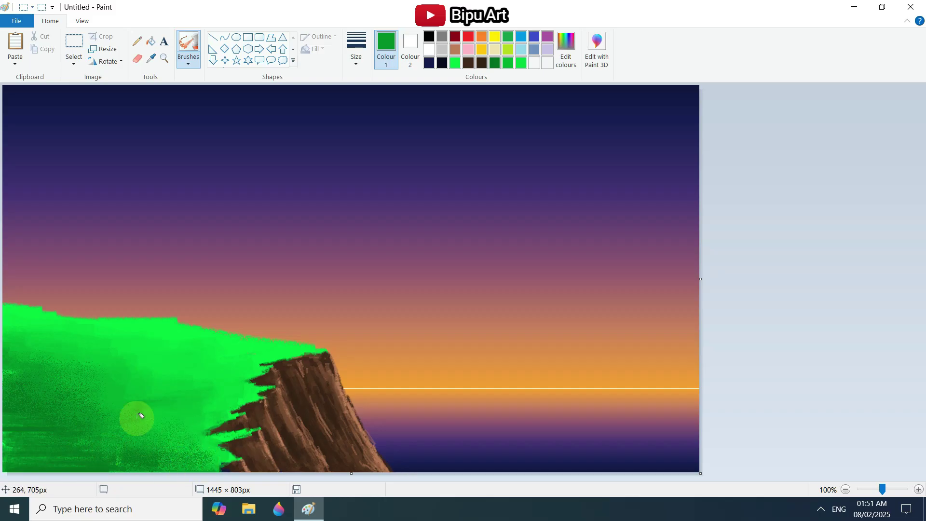
{"action": "left_click", "coordinate": [149, 63]}
{"action": "left_click", "coordinate": [161, 375]}
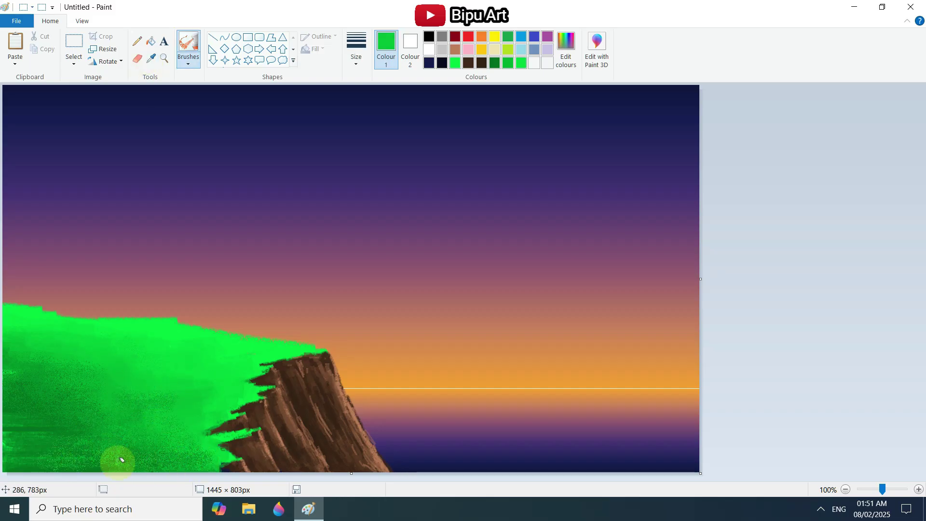
- Mix a light green with RGB 102, 255, 140 and spray highlights along the hill's upper grass
{"action": "left_click", "coordinate": [151, 57]}
{"action": "left_click", "coordinate": [567, 47]}
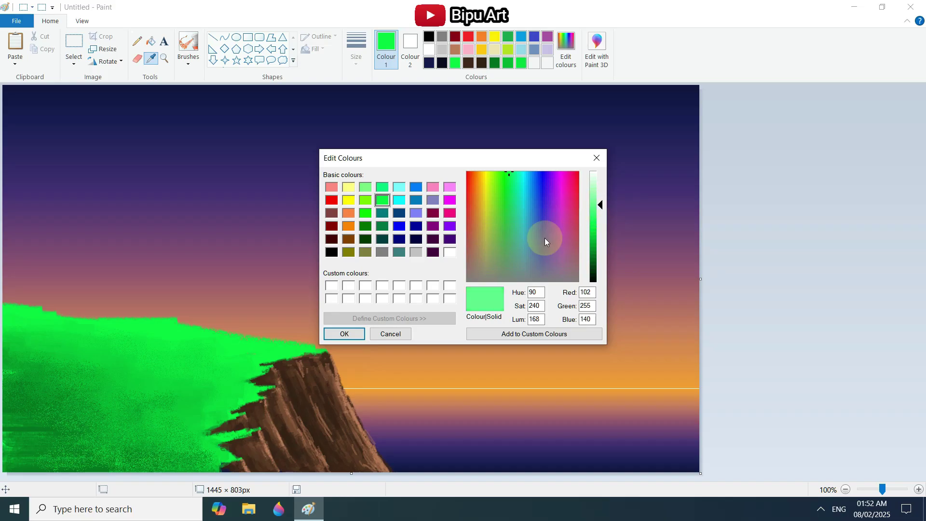
{"action": "left_click", "coordinate": [340, 331]}
{"action": "left_click", "coordinate": [231, 339]}
{"action": "left_click_drag", "start_coordinate": [219, 332], "coordinate": [173, 325]}
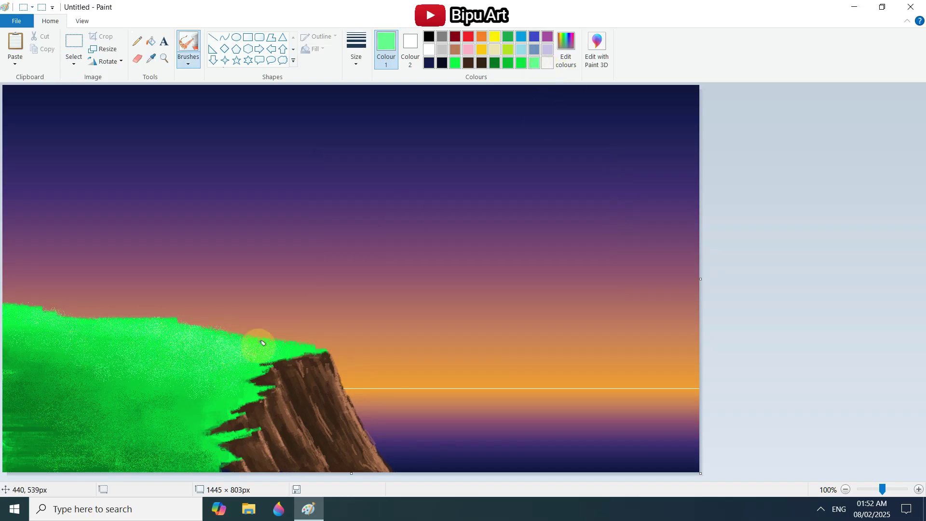
- Spray the saved dark green over the hill's lower-left grass to deepen the shadow
{"action": "left_click", "coordinate": [494, 63]}
{"action": "left_click", "coordinate": [126, 407]}
{"action": "left_click_drag", "start_coordinate": [8, 437], "coordinate": [114, 405]}
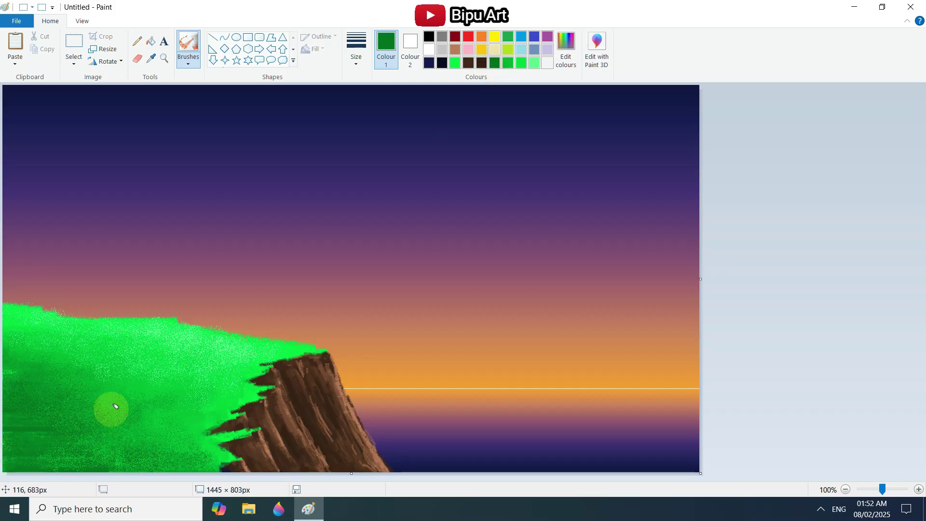
- Spray more dark green over the hill's left side and blend bright green into its middle and lower grass
{"action": "left_click_drag", "start_coordinate": [33, 370], "coordinate": [41, 397]}
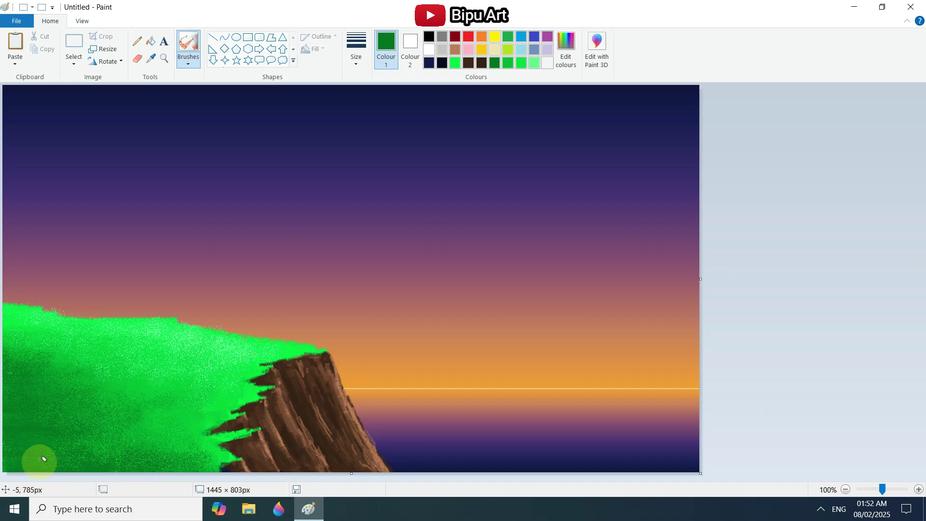
{"action": "mouse_move", "coordinate": [26, 341]}
{"action": "left_mouse_down"}
{"action": "mouse_move", "coordinate": [90, 363]}
{"action": "mouse_move", "coordinate": [146, 366]}
{"action": "mouse_move", "coordinate": [179, 421]}
{"action": "mouse_move", "coordinate": [11, 396]}
{"action": "left_mouse_up"}
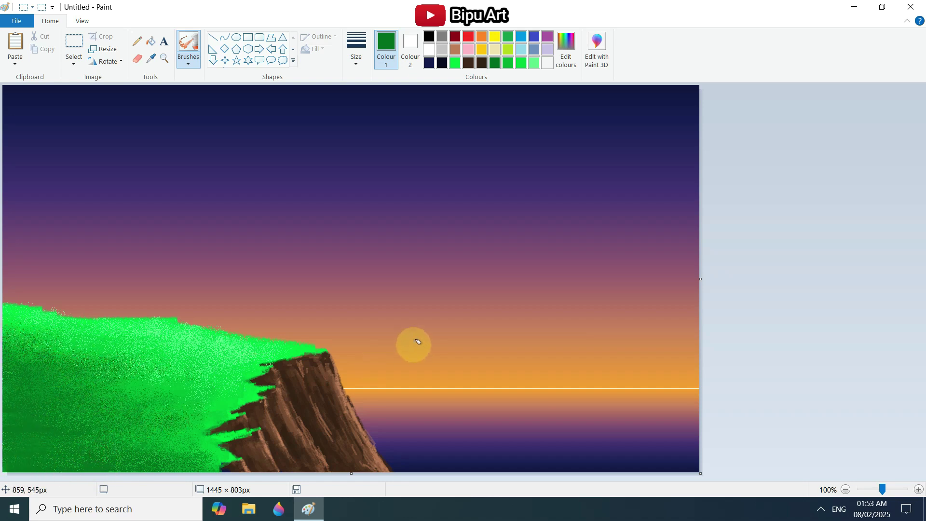
{"action": "left_click", "coordinate": [455, 63]}
{"action": "mouse_move", "coordinate": [251, 413]}
{"action": "left_mouse_down"}
{"action": "mouse_move", "coordinate": [195, 437]}
{"action": "mouse_move", "coordinate": [229, 410]}
{"action": "mouse_move", "coordinate": [203, 391]}
{"action": "mouse_move", "coordinate": [188, 434]}
{"action": "mouse_move", "coordinate": [149, 438]}
{"action": "mouse_move", "coordinate": [202, 458]}
{"action": "mouse_move", "coordinate": [190, 413]}
{"action": "left_mouse_up"}
{"action": "left_click", "coordinate": [356, 52]}
{"action": "left_click", "coordinate": [368, 156]}
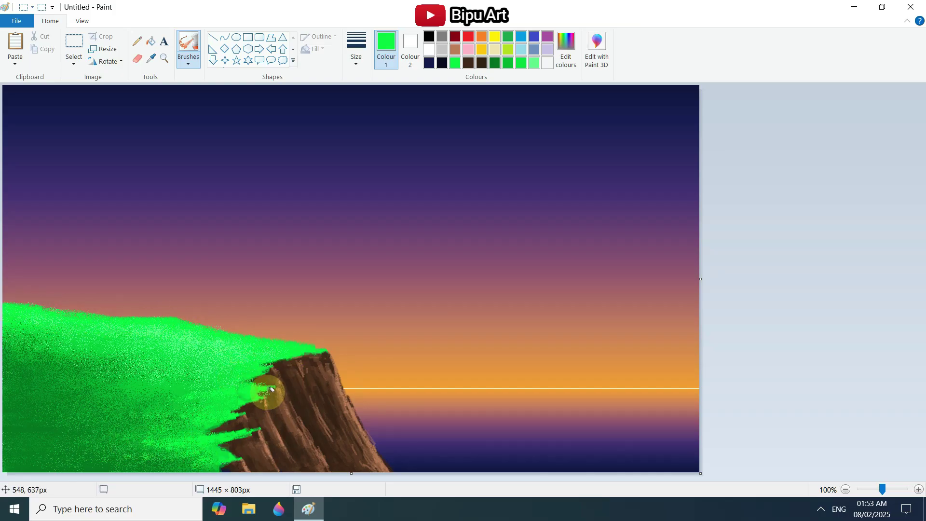
{"action": "left_click_drag", "start_coordinate": [98, 393], "coordinate": [157, 387]}
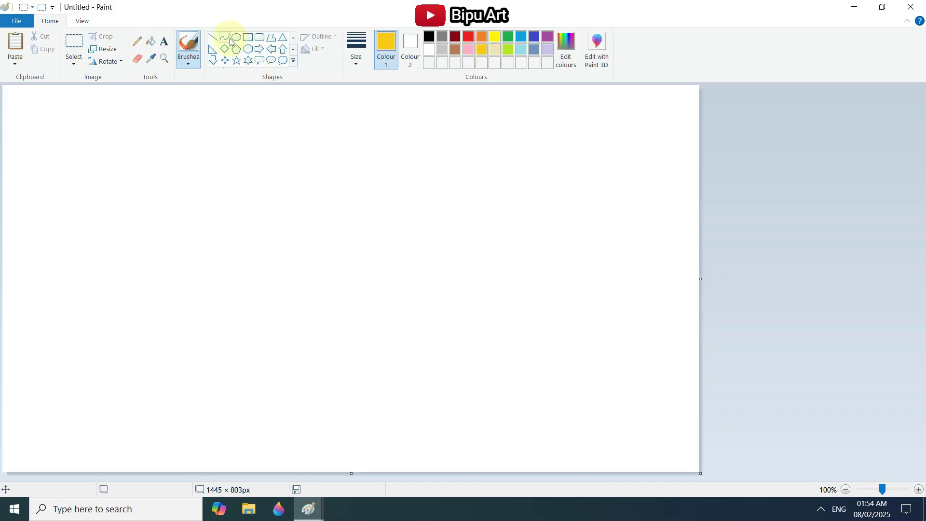
- Draw a solid gold circle of about 439 × 439 px in the middle of the blank canvas
{"action": "left_click", "coordinate": [235, 38]}
{"action": "left_click", "coordinate": [316, 50]}
{"action": "left_click", "coordinate": [323, 77]}
{"action": "left_click", "coordinate": [321, 37]}
{"action": "left_click", "coordinate": [327, 64]}
{"action": "left_click_drag", "start_coordinate": [294, 179], "coordinate": [533, 391]}
{"action": "left_click_drag", "start_coordinate": [448, 322], "coordinate": [415, 320]}
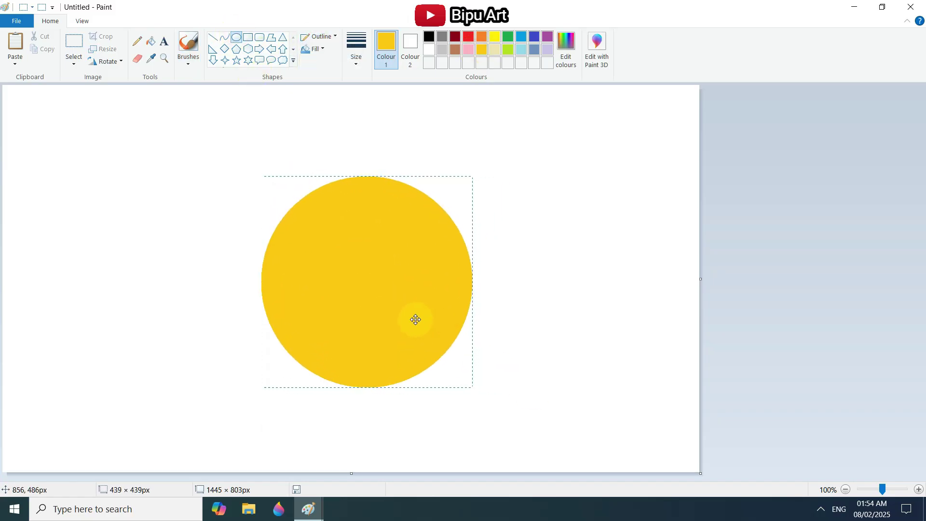
- Delete the lower part of the gold circle and copy the remaining upper half
{"action": "left_click", "coordinate": [73, 49]}
{"action": "left_click_drag", "start_coordinate": [254, 290], "coordinate": [550, 399]}
{"action": "key", "text": "Delete"}
{"action": "left_click_drag", "start_coordinate": [210, 137], "coordinate": [496, 341]}
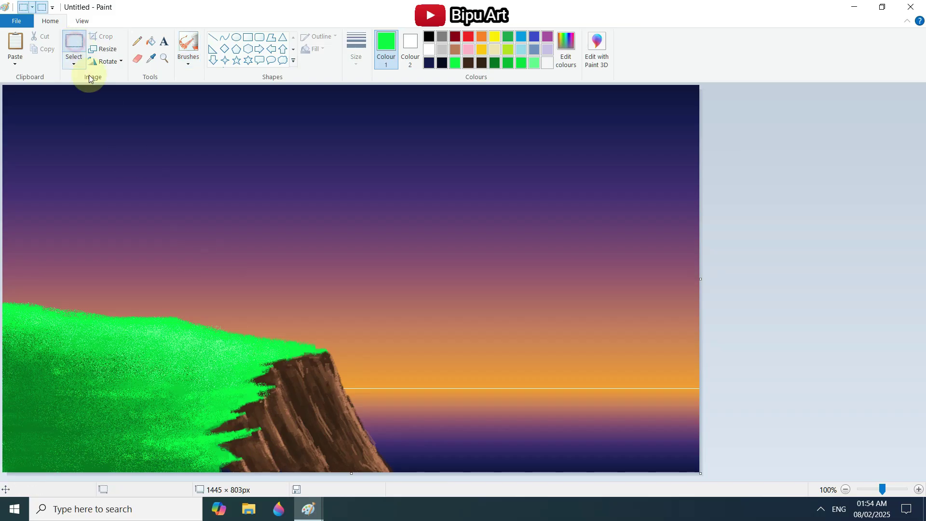
- Paste the half-circle into the seascape with transparent selection, shrink it, and rest it on the horizon as the setting sun
{"action": "key", "text": "ctrl+v"}
{"action": "left_click", "coordinate": [74, 63]}
{"action": "left_click", "coordinate": [111, 170]}
{"action": "left_click_drag", "start_coordinate": [147, 206], "coordinate": [490, 337]}
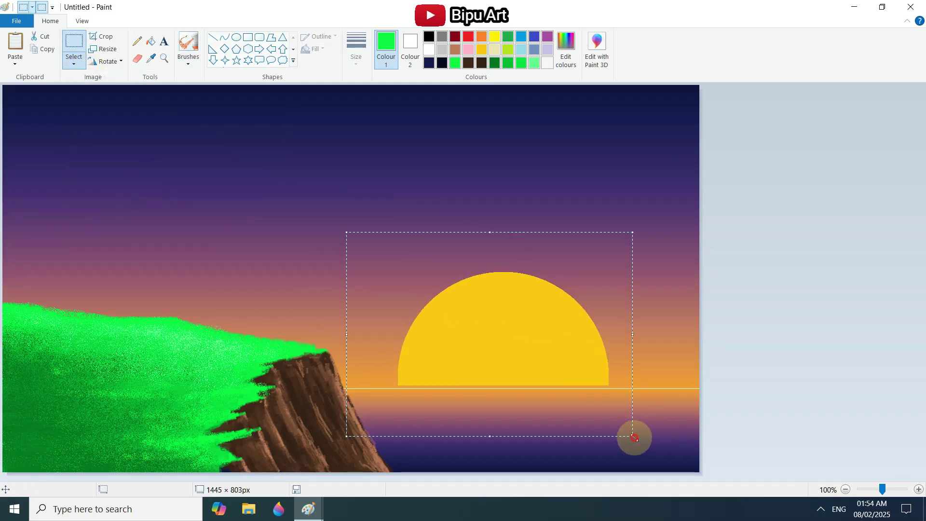
{"action": "left_click_drag", "start_coordinate": [634, 437], "coordinate": [585, 406]}
{"action": "left_click_drag", "start_coordinate": [506, 342], "coordinate": [521, 350]}
{"action": "left_click", "coordinate": [672, 260]}
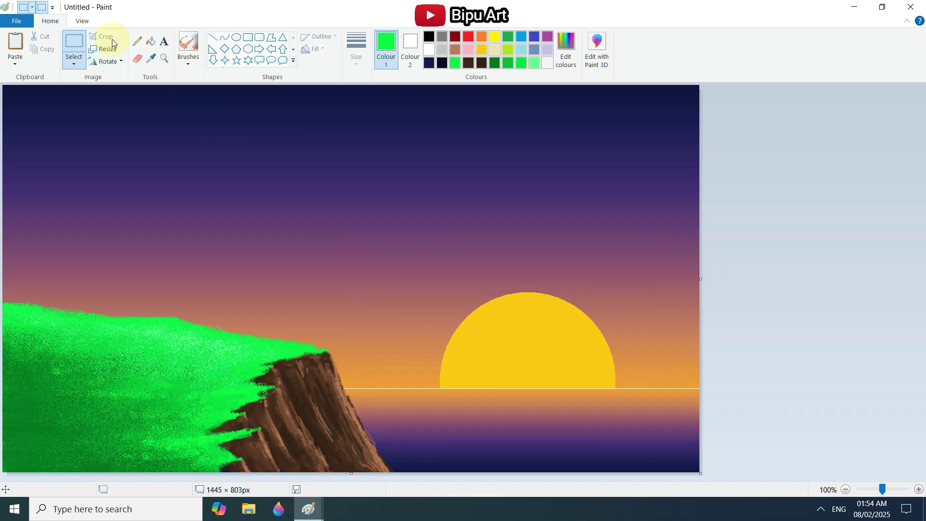
- Draw the sun's reflection with gold horizontal Pencil strokes that grow sparser and shorter down the water
{"action": "left_click", "coordinate": [137, 41]}
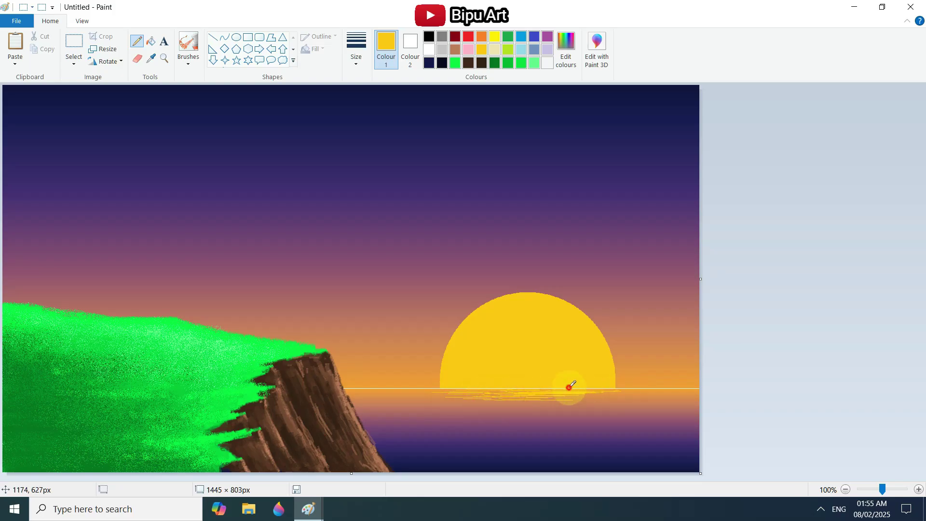
{"action": "mouse_move", "coordinate": [564, 387]}
{"action": "left_mouse_down"}
{"action": "mouse_move", "coordinate": [460, 406]}
{"action": "mouse_move", "coordinate": [493, 395]}
{"action": "mouse_move", "coordinate": [569, 401]}
{"action": "mouse_move", "coordinate": [452, 406]}
{"action": "mouse_move", "coordinate": [553, 407]}
{"action": "mouse_move", "coordinate": [495, 401]}
{"action": "mouse_move", "coordinate": [569, 394]}
{"action": "mouse_move", "coordinate": [487, 400]}
{"action": "mouse_move", "coordinate": [582, 406]}
{"action": "mouse_move", "coordinate": [472, 414]}
{"action": "left_mouse_up"}
{"action": "mouse_move", "coordinate": [576, 415]}
{"action": "left_mouse_down"}
{"action": "mouse_move", "coordinate": [510, 412]}
{"action": "mouse_move", "coordinate": [550, 416]}
{"action": "mouse_move", "coordinate": [523, 420]}
{"action": "left_mouse_up"}
{"action": "left_click_drag", "start_coordinate": [547, 426], "coordinate": [513, 431]}
{"action": "left_click_drag", "start_coordinate": [530, 434], "coordinate": [555, 437]}
{"action": "left_click_drag", "start_coordinate": [531, 437], "coordinate": [519, 446]}
{"action": "left_click_drag", "start_coordinate": [471, 444], "coordinate": [465, 444]}
{"action": "left_click_drag", "start_coordinate": [537, 450], "coordinate": [546, 449]}
{"action": "left_click", "coordinate": [565, 449]}
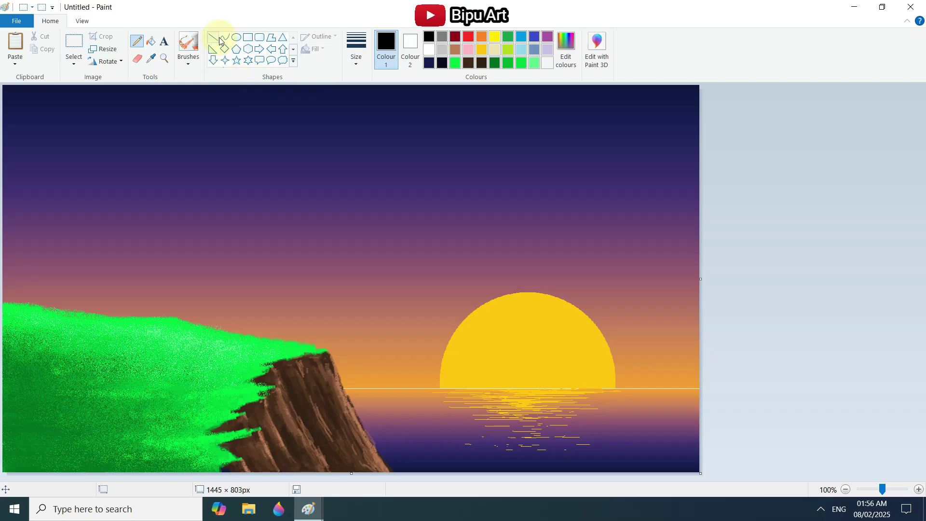
{"action": "left_click_drag", "start_coordinate": [553, 406], "coordinate": [593, 390]}
{"action": "left_click", "coordinate": [472, 398]}
{"action": "left_click", "coordinate": [564, 399]}
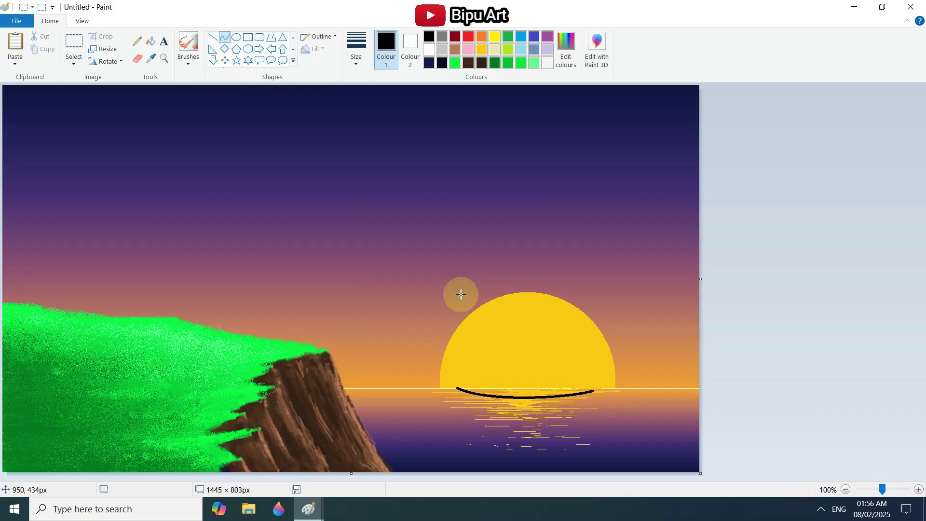
{"action": "left_click", "coordinate": [213, 37]}
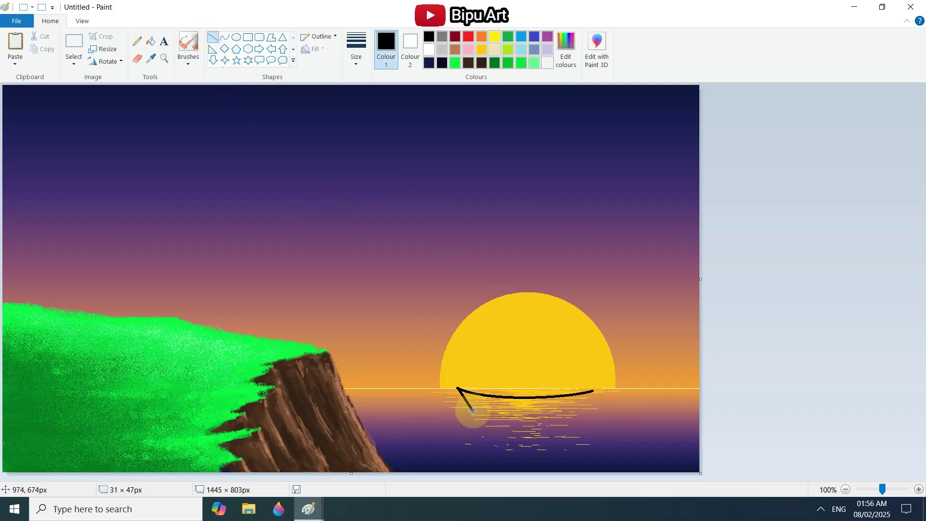
{"action": "left_click_drag", "start_coordinate": [475, 407], "coordinate": [476, 407]}
{"action": "left_click_drag", "start_coordinate": [593, 391], "coordinate": [580, 398]}
{"action": "key", "text": "ctrl+z"}
{"action": "key", "text": "ctrl+z"}
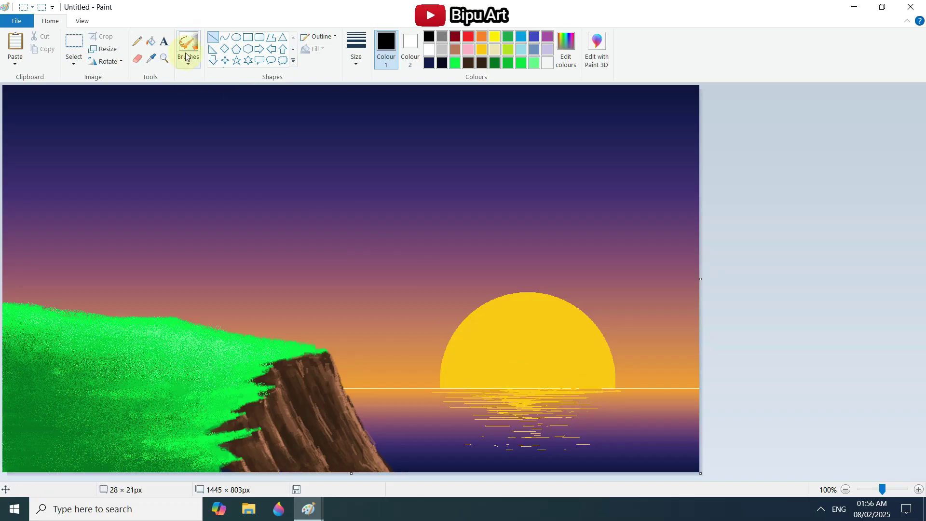
- Draw a sagging black curve about 143 px wide between the cliff and the sun for the boat's upper edge
{"action": "left_click", "coordinate": [224, 37]}
{"action": "left_click_drag", "start_coordinate": [405, 374], "coordinate": [483, 393]}
{"action": "mouse_move", "coordinate": [424, 386]}
{"action": "left_mouse_down"}
{"action": "mouse_move", "coordinate": [415, 391]}
{"action": "mouse_move", "coordinate": [435, 400]}
{"action": "mouse_move", "coordinate": [470, 387]}
{"action": "left_mouse_up"}
{"action": "left_click", "coordinate": [405, 374]}
{"action": "key", "text": "ctrl+z"}
{"action": "left_click_drag", "start_coordinate": [416, 384], "coordinate": [554, 399]}
- Close the boat's hull with straight black lines for both slanted ends and the flat bottom
{"action": "left_click", "coordinate": [212, 37]}
{"action": "left_click", "coordinate": [890, 489]}
{"action": "scroll", "coordinate": [513, 484], "scroll_direction": "down", "scroll_amount": 10}
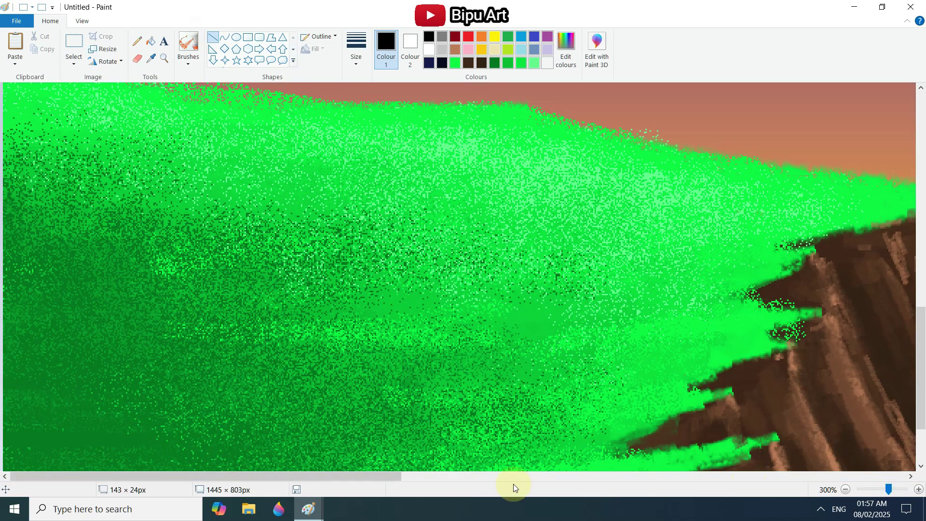
{"action": "left_click_drag", "start_coordinate": [376, 476], "coordinate": [692, 476]}
{"action": "mouse_move", "coordinate": [478, 200]}
{"action": "left_mouse_down"}
{"action": "mouse_move", "coordinate": [498, 242]}
{"action": "mouse_move", "coordinate": [516, 241]}
{"action": "left_mouse_up"}
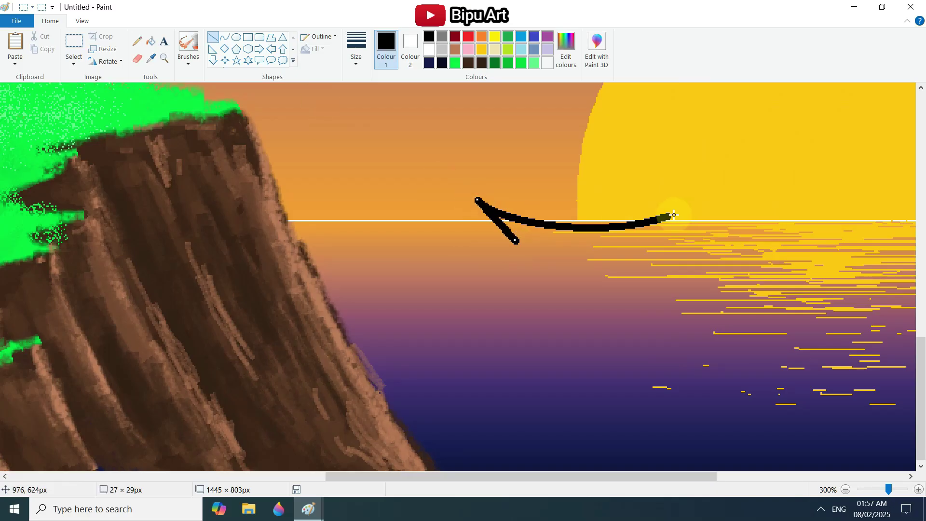
{"action": "left_click_drag", "start_coordinate": [641, 248], "coordinate": [639, 247]}
{"action": "left_click_drag", "start_coordinate": [518, 246], "coordinate": [639, 247]}
- Fill the hull in black with the Pencil, then add fine ripples beneath it and a seated boatman
{"action": "left_click", "coordinate": [137, 41]}
{"action": "left_click", "coordinate": [356, 48]}
{"action": "left_click", "coordinate": [377, 108]}
{"action": "mouse_move", "coordinate": [517, 233]}
{"action": "left_mouse_down"}
{"action": "mouse_move", "coordinate": [608, 235]}
{"action": "mouse_move", "coordinate": [645, 223]}
{"action": "mouse_move", "coordinate": [613, 239]}
{"action": "mouse_move", "coordinate": [572, 234]}
{"action": "left_mouse_up"}
{"action": "scroll", "coordinate": [703, 314], "scroll_direction": "down", "scroll_amount": 1}
{"action": "left_click", "coordinate": [356, 50]}
{"action": "left_click", "coordinate": [364, 94]}
{"action": "mouse_move", "coordinate": [347, 320]}
{"action": "left_mouse_down"}
{"action": "mouse_move", "coordinate": [425, 317]}
{"action": "mouse_move", "coordinate": [345, 323]}
{"action": "mouse_move", "coordinate": [413, 311]}
{"action": "mouse_move", "coordinate": [436, 320]}
{"action": "mouse_move", "coordinate": [366, 319]}
{"action": "mouse_move", "coordinate": [446, 322]}
{"action": "left_mouse_up"}
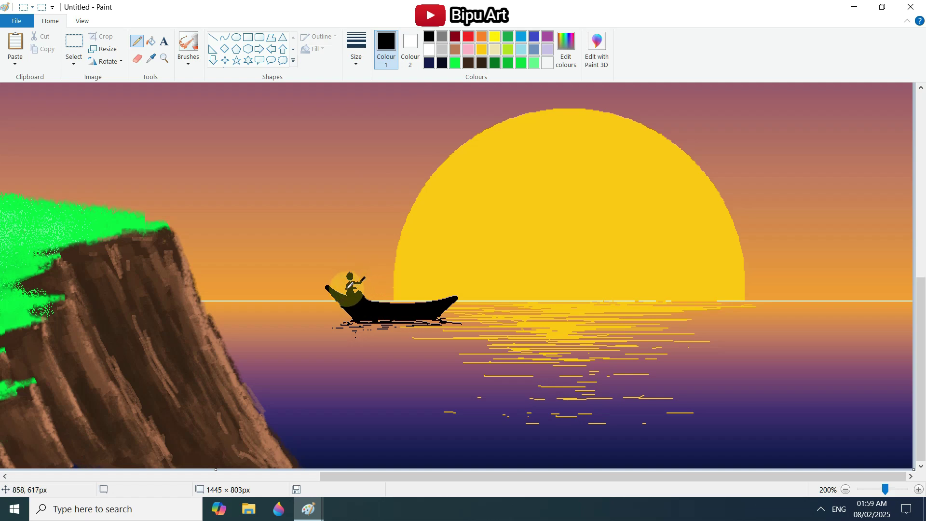
- Draw a thin black diagonal oar running from above the boatman's hands down into the water behind the boat
{"action": "left_click", "coordinate": [213, 37]}
{"action": "left_click", "coordinate": [357, 55]}
{"action": "mouse_move", "coordinate": [368, 268]}
{"action": "left_mouse_down"}
{"action": "mouse_move", "coordinate": [327, 319]}
{"action": "mouse_move", "coordinate": [371, 273]}
{"action": "left_mouse_up"}
{"action": "left_click", "coordinate": [371, 86]}
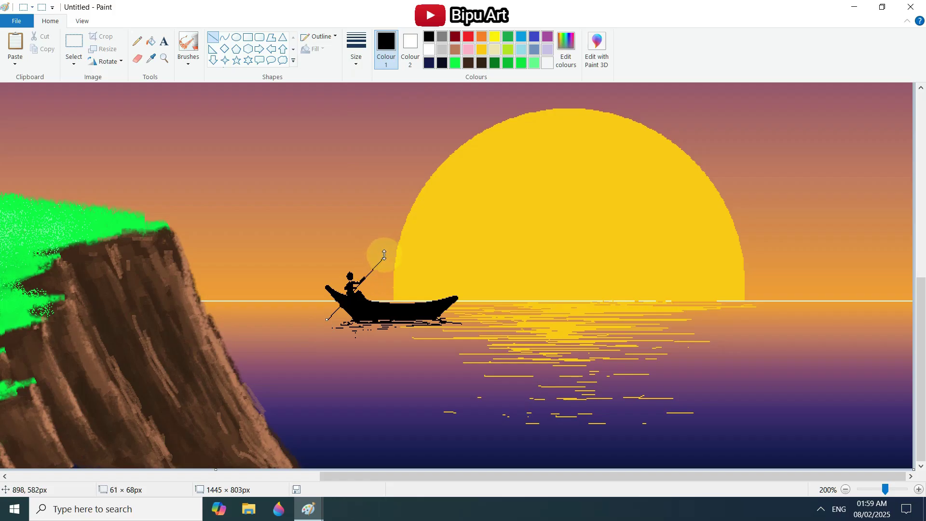
{"action": "left_click", "coordinate": [285, 322]}
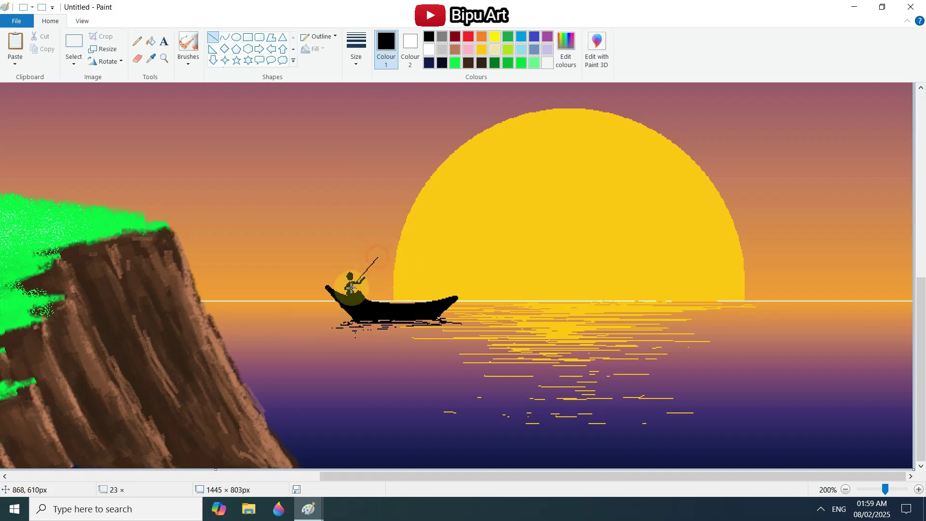
{"action": "left_click_drag", "start_coordinate": [322, 320], "coordinate": [318, 319]}
{"action": "left_click_drag", "start_coordinate": [378, 258], "coordinate": [380, 261]}
{"action": "left_click_drag", "start_coordinate": [317, 319], "coordinate": [314, 327]}
{"action": "left_click", "coordinate": [328, 342]}
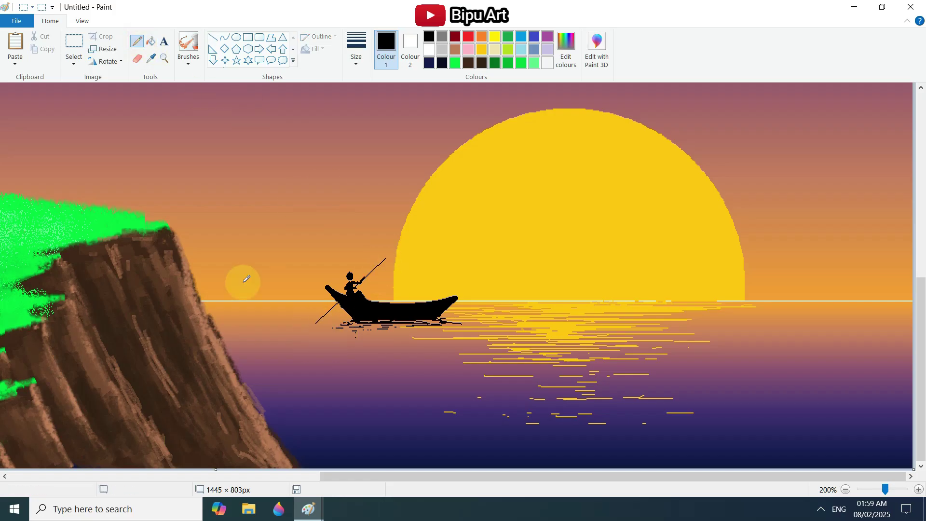
- Touch up the oar with the Pencil and add small black ripples around the oar and hull
{"action": "left_click", "coordinate": [355, 48]}
{"action": "left_click", "coordinate": [362, 82]}
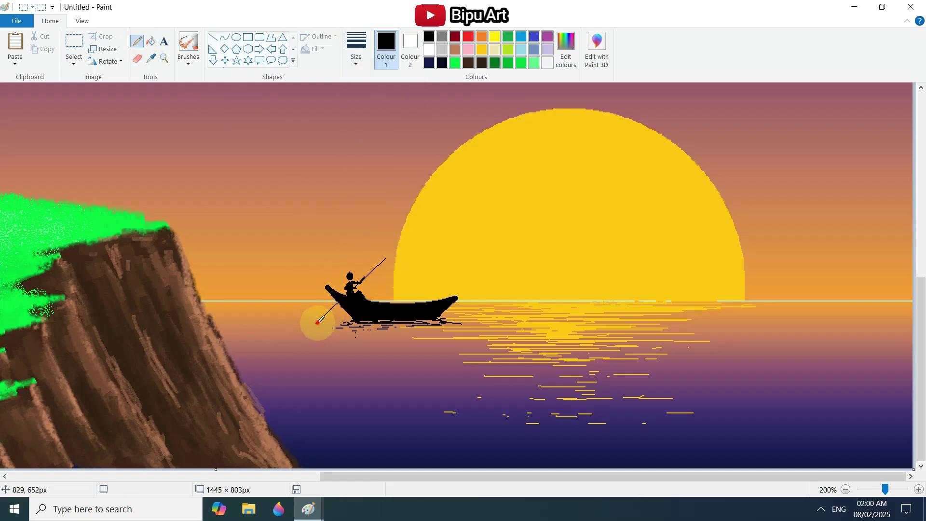
{"action": "left_click", "coordinate": [324, 330]}
{"action": "left_click_drag", "start_coordinate": [315, 331], "coordinate": [319, 330]}
{"action": "left_click", "coordinate": [312, 330]}
{"action": "left_click", "coordinate": [381, 336]}
{"action": "left_click_drag", "start_coordinate": [398, 336], "coordinate": [401, 337]}
{"action": "left_click_drag", "start_coordinate": [461, 325], "coordinate": [469, 325]}
{"action": "left_click_drag", "start_coordinate": [439, 329], "coordinate": [446, 329]}
- Extend both ends of the boat into sharp, upturned black tips
{"action": "left_click", "coordinate": [328, 288]}
{"action": "mouse_move", "coordinate": [328, 289]}
{"action": "left_mouse_down"}
{"action": "mouse_move", "coordinate": [353, 314]}
{"action": "mouse_move", "coordinate": [329, 294]}
{"action": "left_mouse_up"}
{"action": "left_click_drag", "start_coordinate": [454, 299], "coordinate": [462, 293]}
{"action": "left_click_drag", "start_coordinate": [462, 293], "coordinate": [450, 301]}
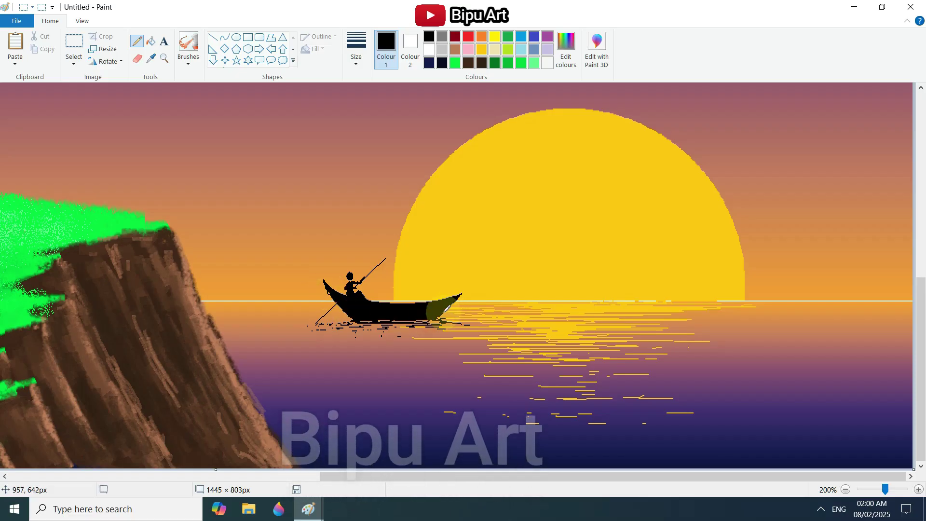
- Mix a dark brown custom colour and outline a leaning tree trunk rising from the hill toward the sun
{"action": "scroll", "coordinate": [632, 327], "scroll_direction": "up", "scroll_amount": 2}
{"action": "left_click", "coordinate": [872, 489]}
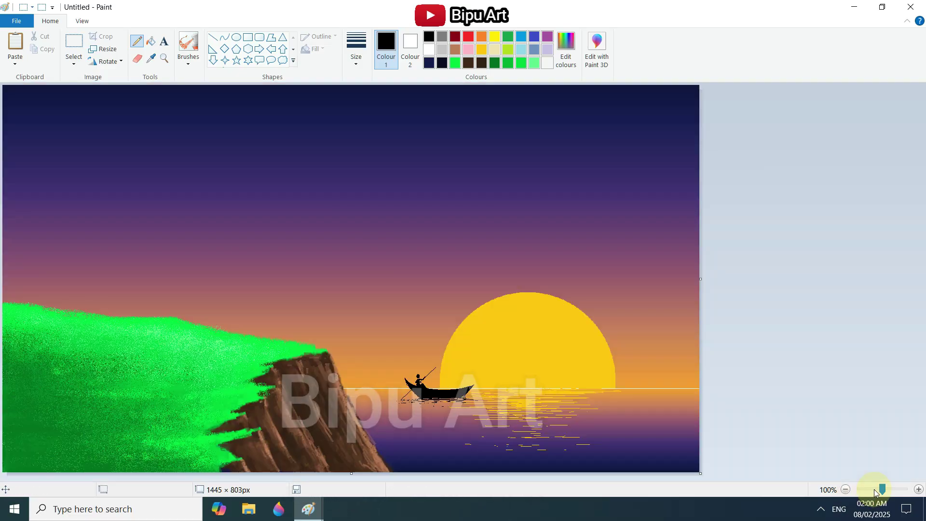
{"action": "left_click", "coordinate": [566, 48]}
{"action": "left_click_drag", "start_coordinate": [587, 173], "coordinate": [597, 256]}
{"action": "left_click", "coordinate": [342, 330]}
{"action": "mouse_move", "coordinate": [216, 350]}
{"action": "left_mouse_down"}
{"action": "mouse_move", "coordinate": [282, 276]}
{"action": "mouse_move", "coordinate": [250, 310]}
{"action": "mouse_move", "coordinate": [353, 243]}
{"action": "left_mouse_up"}
{"action": "left_click_drag", "start_coordinate": [240, 322], "coordinate": [215, 347]}
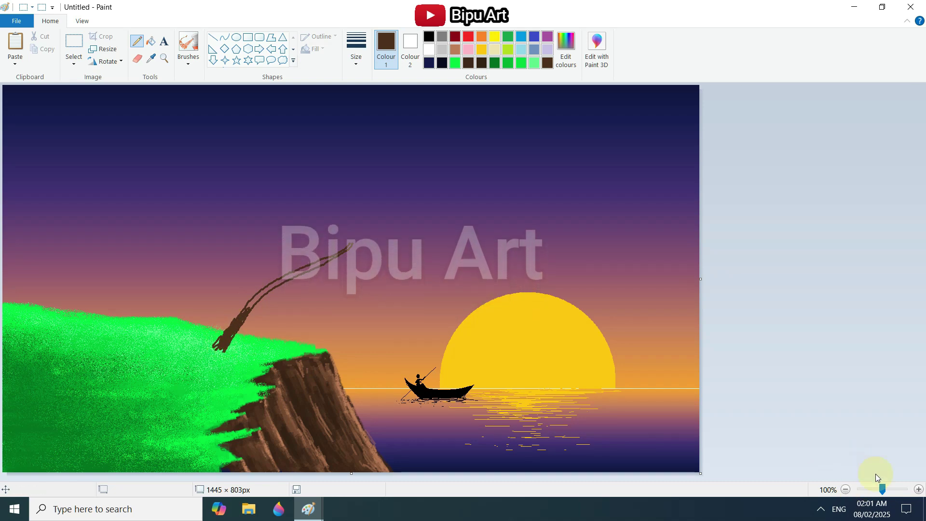
- Fill the trunk with dark brown and draw spreading roots at its base
{"action": "left_click", "coordinate": [918, 489]}
{"action": "scroll", "coordinate": [492, 355], "scroll_direction": "down", "scroll_amount": 5}
{"action": "mouse_move", "coordinate": [433, 314]}
{"action": "left_mouse_down"}
{"action": "mouse_move", "coordinate": [498, 225]}
{"action": "mouse_move", "coordinate": [511, 233]}
{"action": "mouse_move", "coordinate": [529, 215]}
{"action": "mouse_move", "coordinate": [524, 206]}
{"action": "mouse_move", "coordinate": [568, 180]}
{"action": "mouse_move", "coordinate": [555, 186]}
{"action": "mouse_move", "coordinate": [649, 143]}
{"action": "mouse_move", "coordinate": [543, 190]}
{"action": "mouse_move", "coordinate": [462, 305]}
{"action": "mouse_move", "coordinate": [391, 325]}
{"action": "mouse_move", "coordinate": [464, 320]}
{"action": "mouse_move", "coordinate": [416, 340]}
{"action": "mouse_move", "coordinate": [450, 323]}
{"action": "mouse_move", "coordinate": [483, 336]}
{"action": "left_mouse_up"}
{"action": "left_click_drag", "start_coordinate": [408, 330], "coordinate": [431, 326]}
{"action": "scroll", "coordinate": [463, 331], "scroll_direction": "up", "scroll_amount": 2}
{"action": "left_click", "coordinate": [875, 489]}
- Draw the tree's main dark brown branches forking upward and out over the sea with an adjusted Pencil size
{"action": "left_click", "coordinate": [356, 48]}
{"action": "left_click", "coordinate": [372, 114]}
{"action": "left_click_drag", "start_coordinate": [337, 249], "coordinate": [355, 233]}
{"action": "left_click_drag", "start_coordinate": [338, 264], "coordinate": [405, 245]}
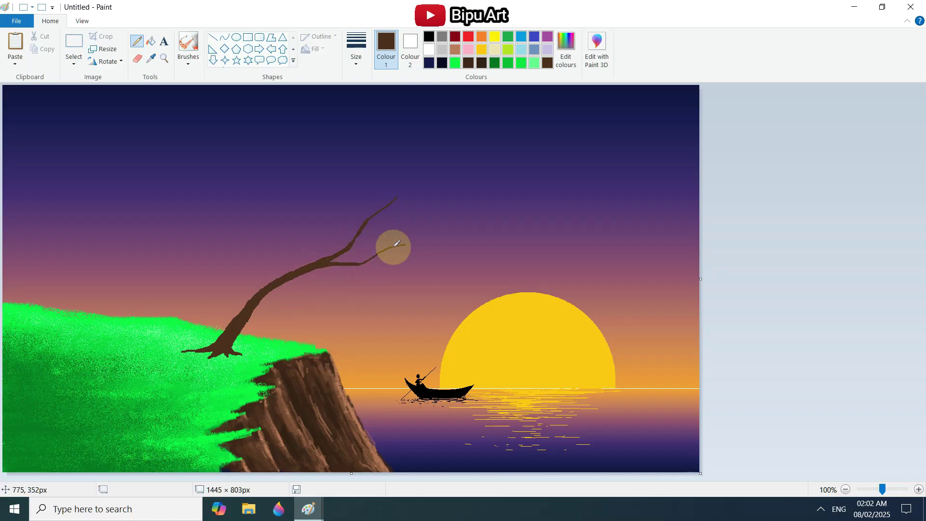
{"action": "mouse_move", "coordinate": [309, 262]}
{"action": "left_mouse_down"}
{"action": "mouse_move", "coordinate": [340, 203]}
{"action": "mouse_move", "coordinate": [331, 190]}
{"action": "left_mouse_up"}
{"action": "left_click_drag", "start_coordinate": [404, 245], "coordinate": [431, 244]}
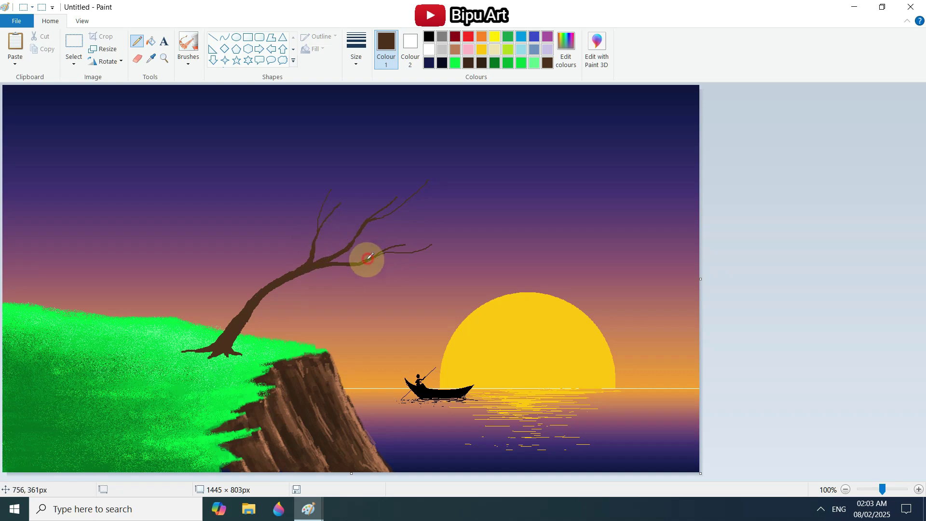
- Add smaller side branches to the tree's upper, outer and vertical limbs
{"action": "left_click_drag", "start_coordinate": [391, 248], "coordinate": [424, 236]}
{"action": "mouse_move", "coordinate": [383, 208]}
{"action": "left_mouse_down"}
{"action": "mouse_move", "coordinate": [392, 181]}
{"action": "mouse_move", "coordinate": [438, 192]}
{"action": "left_mouse_up"}
{"action": "left_click_drag", "start_coordinate": [414, 253], "coordinate": [451, 247]}
{"action": "left_click_drag", "start_coordinate": [320, 211], "coordinate": [317, 185]}
- Draw fine twigs at the branch ends with a thinner Pencil, including a drooping one above the sun
{"action": "left_click", "coordinate": [358, 54]}
{"action": "left_click", "coordinate": [365, 89]}
{"action": "mouse_move", "coordinate": [390, 252]}
{"action": "left_mouse_down"}
{"action": "mouse_move", "coordinate": [438, 262]}
{"action": "mouse_move", "coordinate": [452, 289]}
{"action": "left_mouse_up"}
{"action": "left_click_drag", "start_coordinate": [304, 232], "coordinate": [286, 215]}
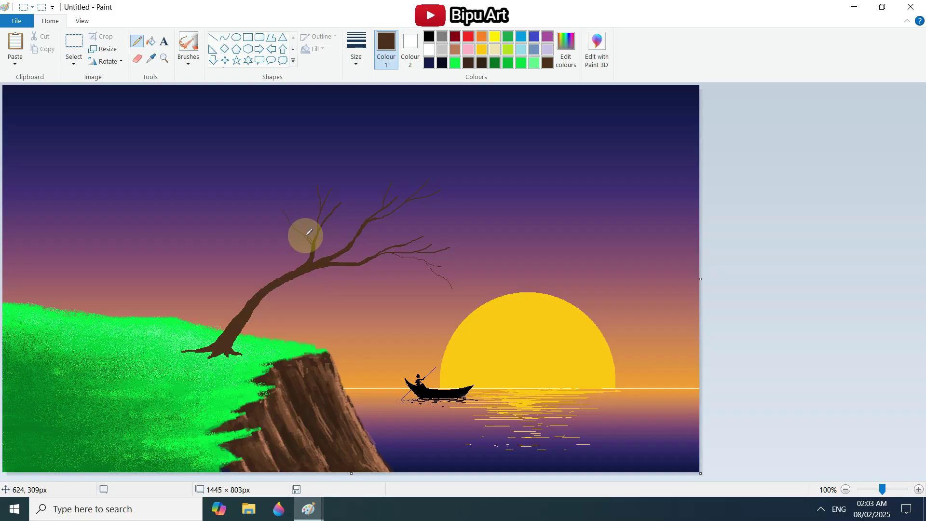
{"action": "mouse_move", "coordinate": [297, 229]}
{"action": "left_mouse_down"}
{"action": "mouse_move", "coordinate": [296, 208]}
{"action": "mouse_move", "coordinate": [363, 185]}
{"action": "mouse_move", "coordinate": [362, 202]}
{"action": "left_mouse_up"}
{"action": "left_click_drag", "start_coordinate": [425, 187], "coordinate": [449, 169]}
- Highlight the trunk's sun-facing lower edge with light brown Pencil strokes up to the fork
{"action": "left_click", "coordinate": [455, 49]}
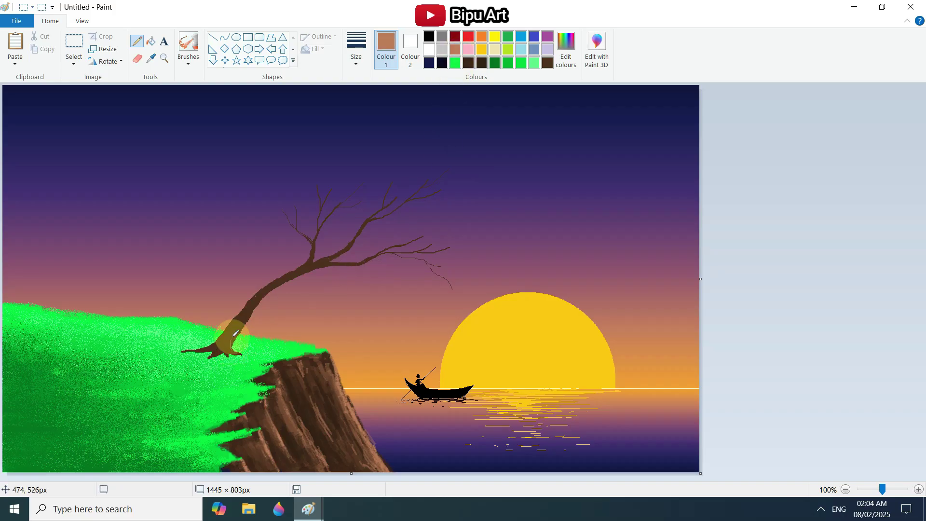
{"action": "left_click", "coordinate": [356, 48]}
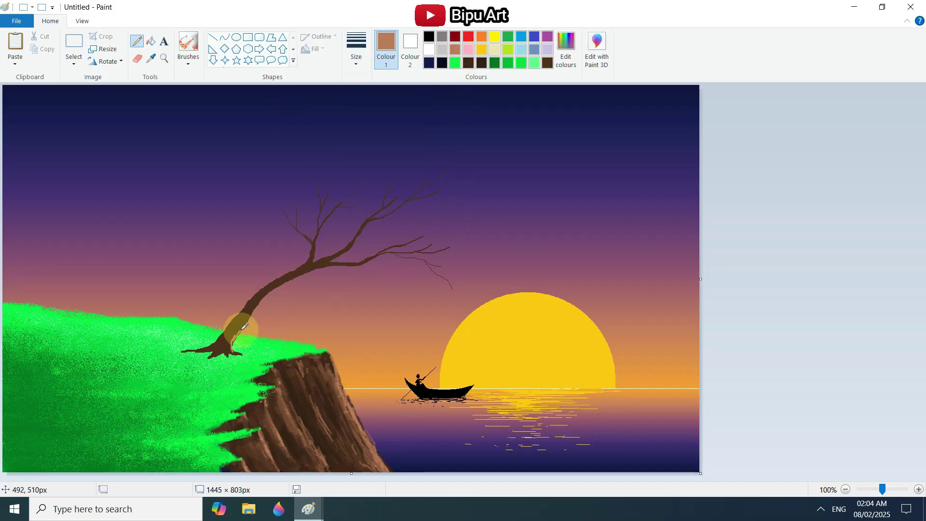
{"action": "left_click_drag", "start_coordinate": [265, 297], "coordinate": [291, 278]}
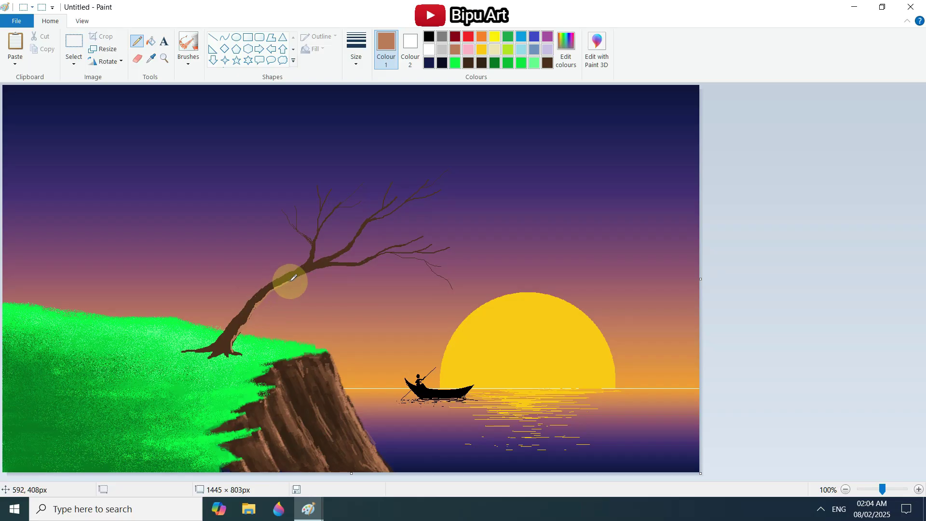
{"action": "left_click", "coordinate": [356, 48]}
{"action": "left_click", "coordinate": [368, 102]}
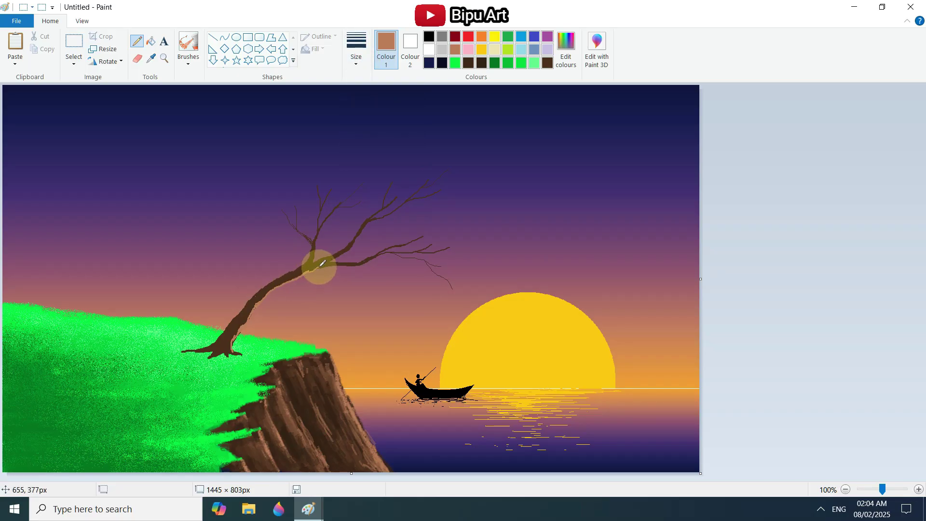
{"action": "left_click_drag", "start_coordinate": [334, 265], "coordinate": [319, 268]}
- Adjust the Pencil size and add light brown highlights along the main branches and bark streaks down the trunk
{"action": "left_click", "coordinate": [356, 55]}
{"action": "left_click", "coordinate": [380, 96]}
{"action": "left_click", "coordinate": [355, 64]}
{"action": "left_click", "coordinate": [361, 105]}
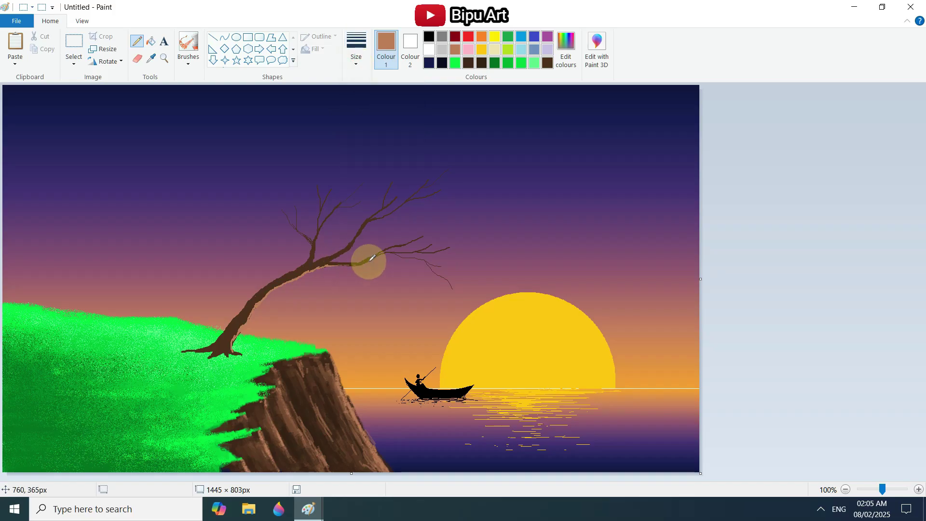
{"action": "left_click_drag", "start_coordinate": [375, 255], "coordinate": [333, 257]}
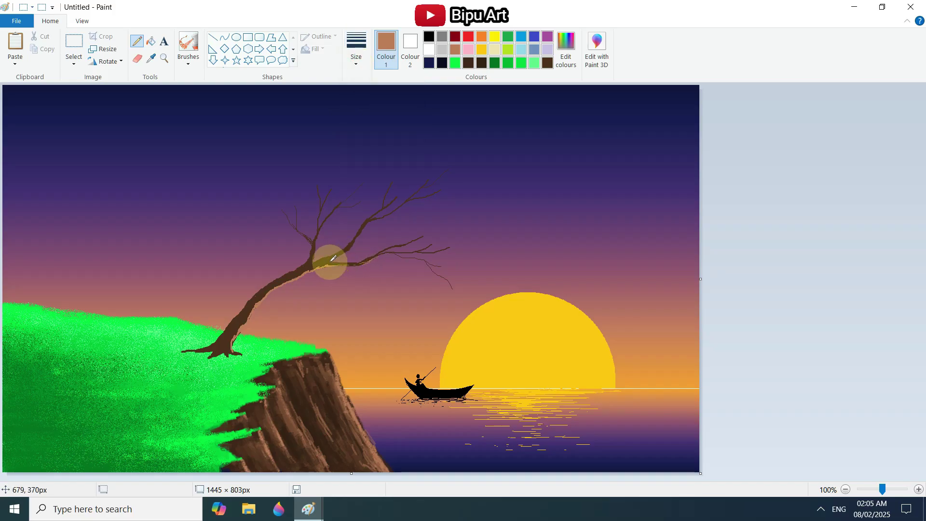
{"action": "left_click_drag", "start_coordinate": [344, 251], "coordinate": [365, 225]}
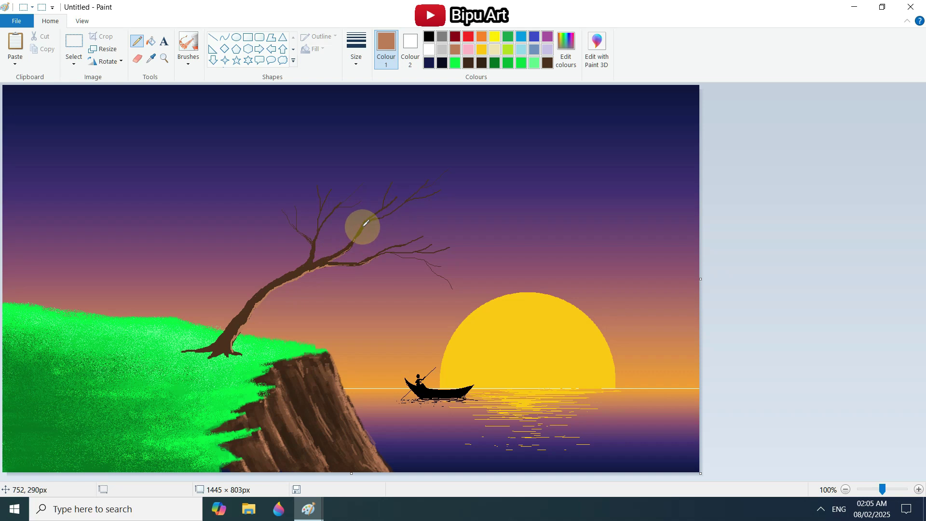
{"action": "left_click_drag", "start_coordinate": [314, 256], "coordinate": [251, 311]}
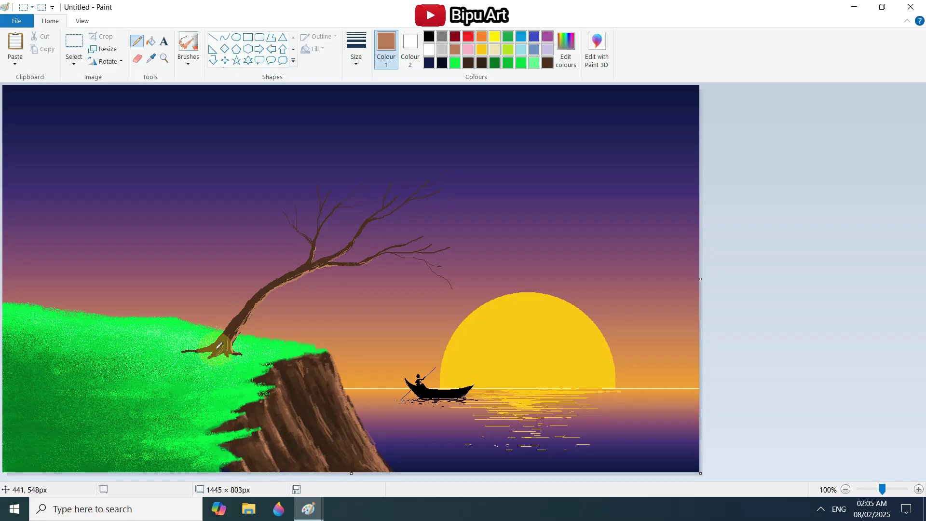
- Brush the tree's dark green shadow across the grass from the roots, using sampled greens and adjusting the brush size to blend it
{"action": "left_click", "coordinate": [151, 58]}
{"action": "left_click", "coordinate": [14, 456]}
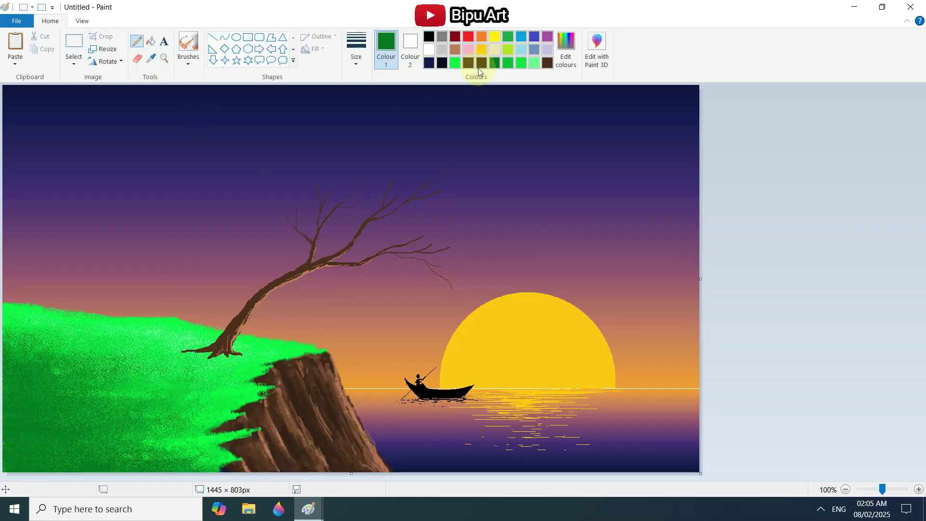
{"action": "left_click", "coordinate": [189, 46]}
{"action": "mouse_move", "coordinate": [187, 358]}
{"action": "left_mouse_down"}
{"action": "mouse_move", "coordinate": [226, 358]}
{"action": "mouse_move", "coordinate": [116, 379]}
{"action": "left_mouse_up"}
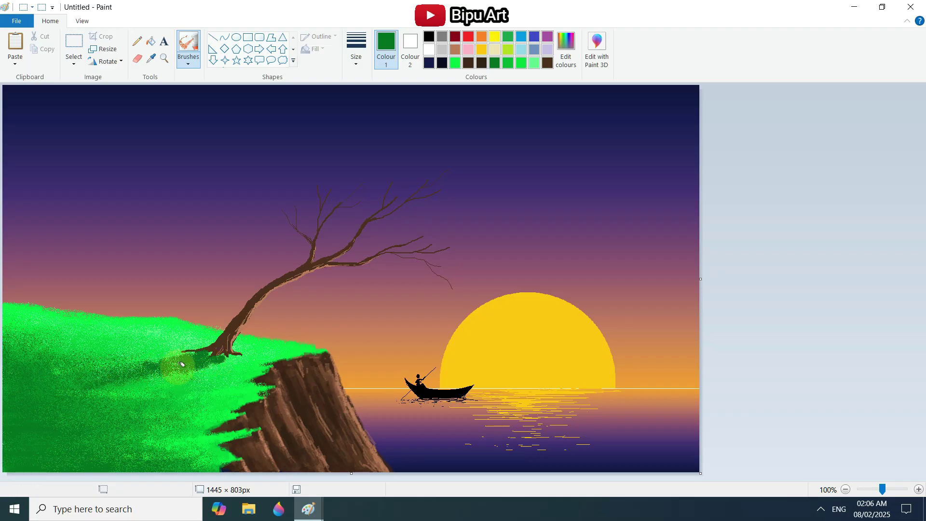
{"action": "left_click", "coordinate": [356, 57]}
{"action": "left_click", "coordinate": [364, 122]}
{"action": "mouse_move", "coordinate": [176, 366]}
{"action": "left_mouse_down"}
{"action": "mouse_move", "coordinate": [41, 387]}
{"action": "mouse_move", "coordinate": [222, 356]}
{"action": "left_mouse_up"}
{"action": "left_click", "coordinate": [151, 58]}
{"action": "left_click", "coordinate": [238, 365]}
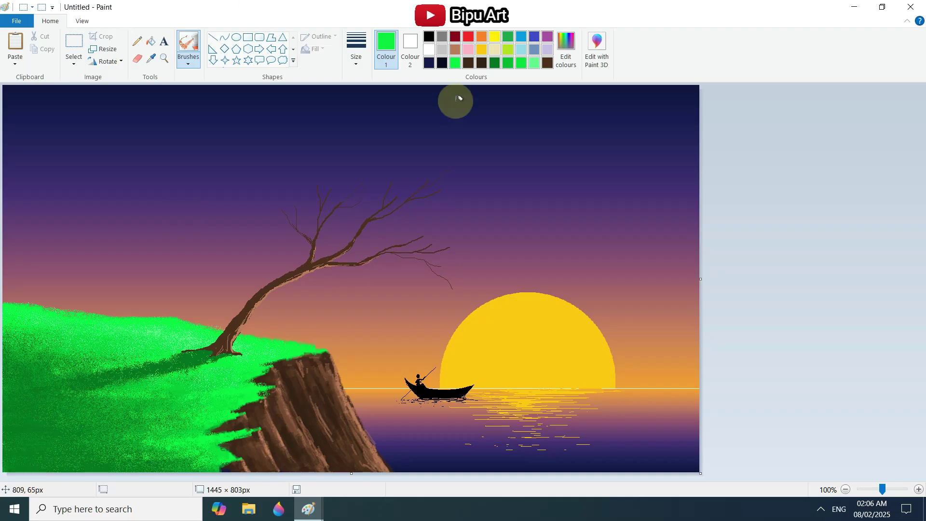
{"action": "left_click", "coordinate": [356, 48]}
{"action": "left_click", "coordinate": [362, 154]}
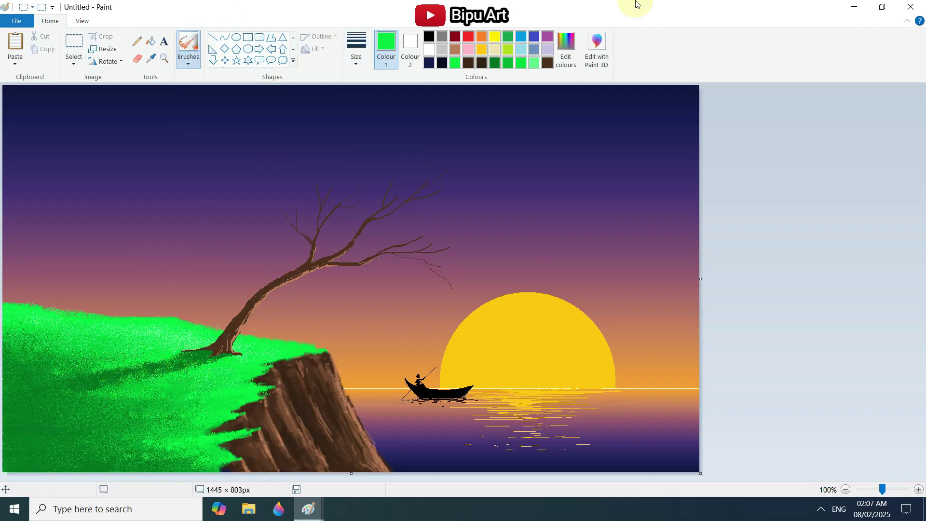
- Dot small white stars across the dark upper sky with the Pencil, varying its size
{"action": "left_click", "coordinate": [137, 42]}
{"action": "left_click", "coordinate": [115, 114]}
{"action": "left_click", "coordinate": [356, 50]}
{"action": "left_click", "coordinate": [383, 105]}
{"action": "left_click", "coordinate": [238, 114]}
{"action": "left_click", "coordinate": [353, 52]}
{"action": "left_click", "coordinate": [385, 132]}
{"action": "left_click", "coordinate": [495, 118]}
{"action": "left_click", "coordinate": [464, 132]}
{"action": "left_click", "coordinate": [669, 98]}
{"action": "left_click", "coordinate": [125, 136]}
{"action": "left_click", "coordinate": [25, 102]}
- Add larger white stars above the tree, over the cliff and above the sun
{"action": "left_click", "coordinate": [356, 48]}
{"action": "left_click", "coordinate": [381, 133]}
{"action": "left_click", "coordinate": [273, 120]}
{"action": "left_click", "coordinate": [252, 175]}
{"action": "left_click", "coordinate": [44, 163]}
{"action": "left_click", "coordinate": [366, 106]}
{"action": "left_click", "coordinate": [589, 93]}
{"action": "left_click", "coordinate": [598, 97]}
- Try to draw tiny black birds with a thin Pencil in the sky between the tree and the sun
{"action": "left_click", "coordinate": [356, 48]}
{"action": "left_click", "coordinate": [358, 78]}
{"action": "left_click_drag", "start_coordinate": [368, 317], "coordinate": [376, 316]}
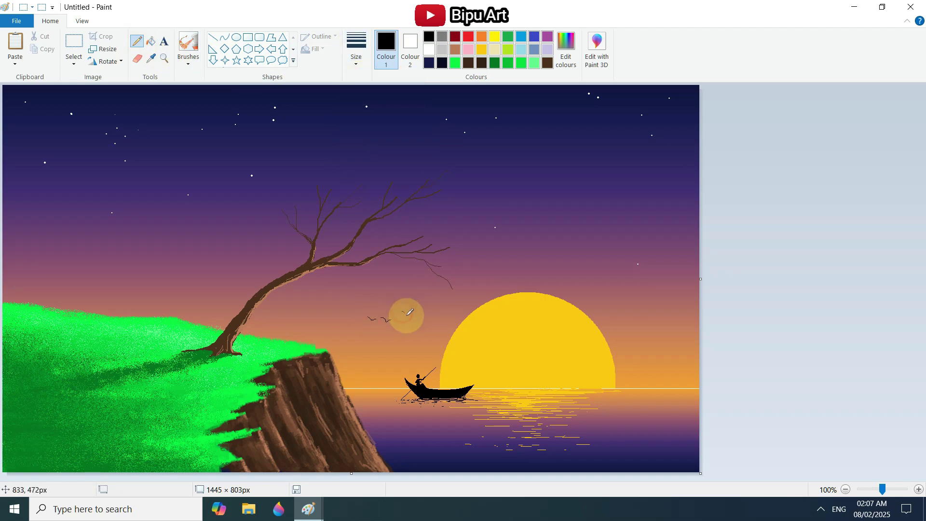
- Draw four small black birds with a thicker Pencil in the sky just above the sun's right side
{"action": "left_click", "coordinate": [356, 48]}
{"action": "left_click", "coordinate": [357, 108]}
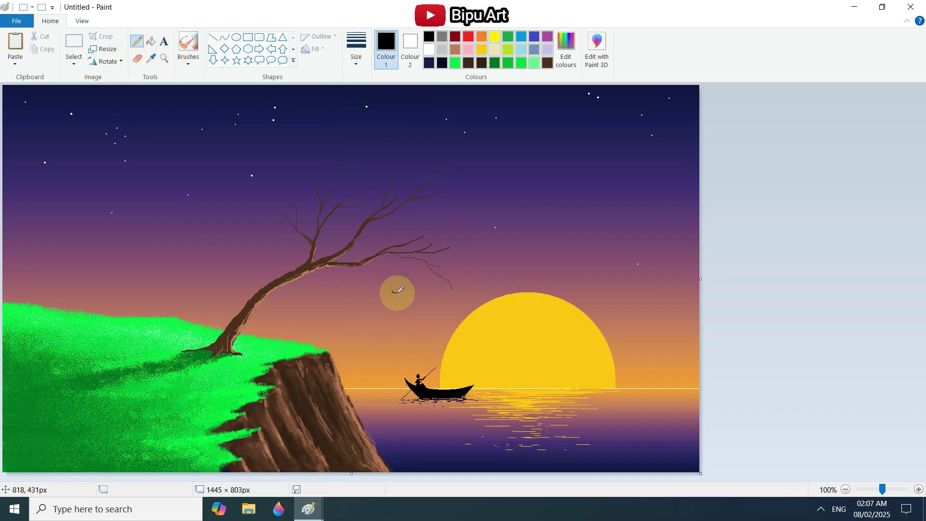
{"action": "left_click_drag", "start_coordinate": [574, 267], "coordinate": [602, 276]}
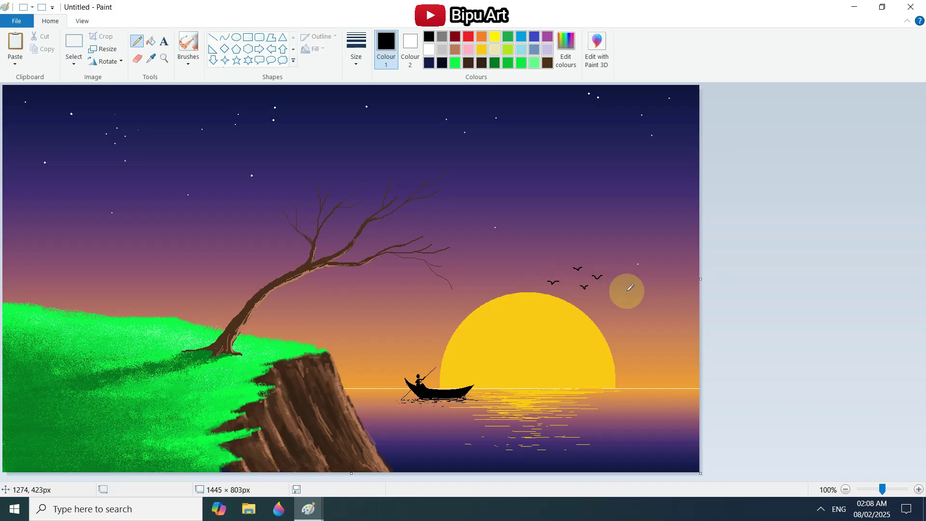
- Draw thin bright green grass blades along the hill's upper edge, across the slope and at the cliff rim
{"action": "left_click", "coordinate": [456, 63]}
{"action": "mouse_move", "coordinate": [18, 303]}
{"action": "left_mouse_down"}
{"action": "mouse_move", "coordinate": [57, 298]}
{"action": "mouse_move", "coordinate": [54, 312]}
{"action": "mouse_move", "coordinate": [113, 309]}
{"action": "mouse_move", "coordinate": [115, 320]}
{"action": "mouse_move", "coordinate": [137, 311]}
{"action": "mouse_move", "coordinate": [160, 322]}
{"action": "left_mouse_up"}
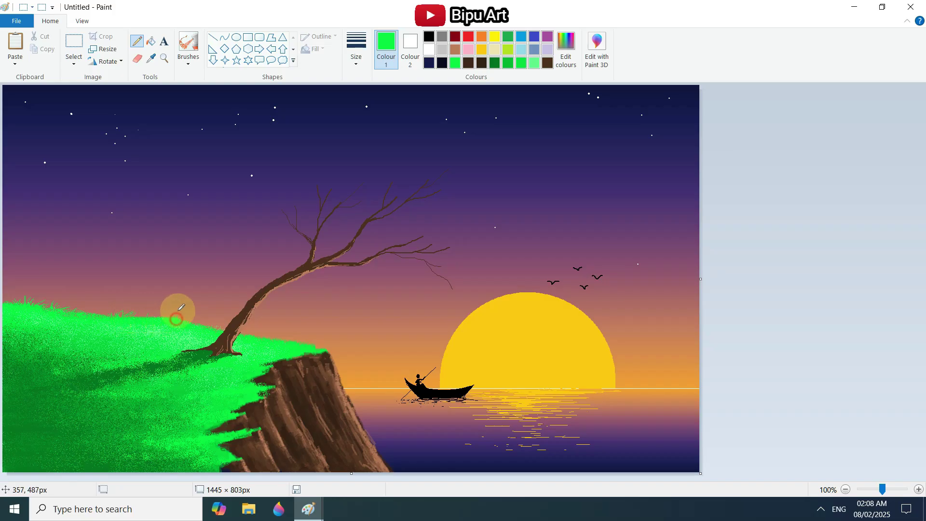
{"action": "mouse_move", "coordinate": [54, 371]}
{"action": "left_mouse_down"}
{"action": "mouse_move", "coordinate": [57, 380]}
{"action": "mouse_move", "coordinate": [39, 359]}
{"action": "mouse_move", "coordinate": [30, 374]}
{"action": "left_mouse_up"}
{"action": "mouse_move", "coordinate": [106, 419]}
{"action": "left_mouse_down"}
{"action": "mouse_move", "coordinate": [148, 406]}
{"action": "mouse_move", "coordinate": [138, 405]}
{"action": "mouse_move", "coordinate": [107, 440]}
{"action": "left_mouse_up"}
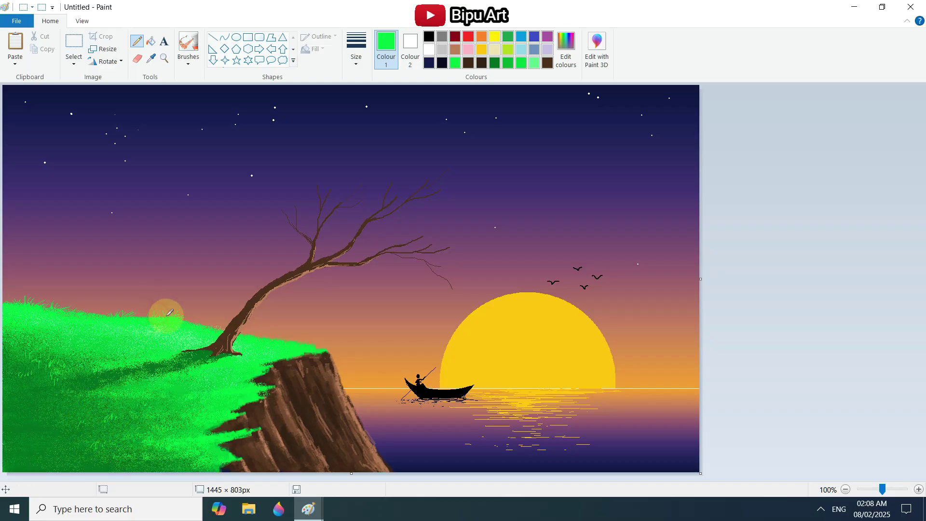
{"action": "mouse_move", "coordinate": [297, 343]}
{"action": "left_mouse_down"}
{"action": "mouse_move", "coordinate": [323, 351]}
{"action": "mouse_move", "coordinate": [294, 355]}
{"action": "mouse_move", "coordinate": [273, 388]}
{"action": "left_mouse_up"}
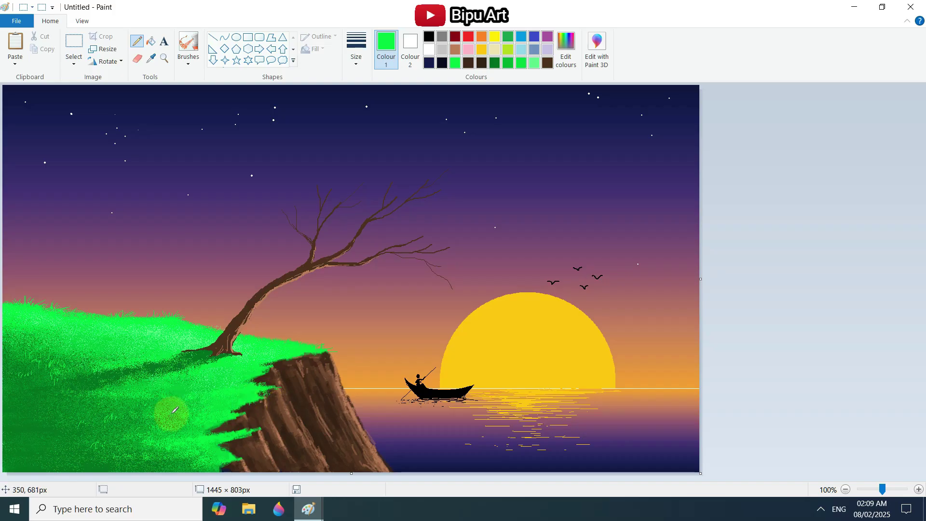
- Add thin golden yellow Pencil highlights along the cliff's sun-facing edge and down its rock ridges
{"action": "left_click", "coordinate": [481, 50]}
{"action": "mouse_move", "coordinate": [330, 353]}
{"action": "left_mouse_down"}
{"action": "mouse_move", "coordinate": [323, 374]}
{"action": "mouse_move", "coordinate": [299, 368]}
{"action": "mouse_move", "coordinate": [344, 379]}
{"action": "mouse_move", "coordinate": [300, 374]}
{"action": "left_mouse_up"}
{"action": "left_click_drag", "start_coordinate": [279, 388], "coordinate": [286, 403]}
{"action": "left_click_drag", "start_coordinate": [277, 368], "coordinate": [281, 376]}
{"action": "mouse_move", "coordinate": [343, 389]}
{"action": "left_mouse_down"}
{"action": "mouse_move", "coordinate": [361, 427]}
{"action": "mouse_move", "coordinate": [296, 427]}
{"action": "mouse_move", "coordinate": [313, 448]}
{"action": "left_mouse_up"}
{"action": "mouse_move", "coordinate": [317, 451]}
{"action": "left_mouse_down"}
{"action": "mouse_move", "coordinate": [324, 460]}
{"action": "mouse_move", "coordinate": [371, 456]}
{"action": "left_mouse_up"}
{"action": "left_click_drag", "start_coordinate": [277, 469], "coordinate": [266, 451]}
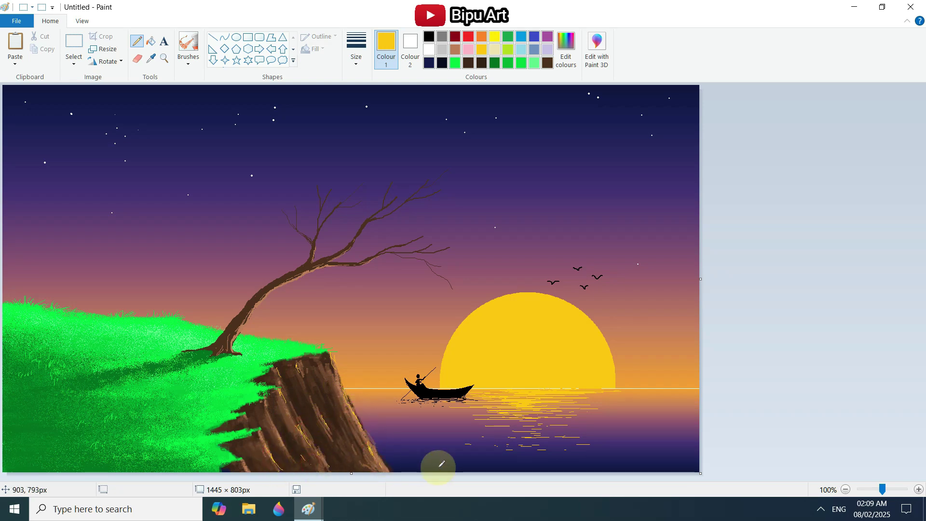
- Enter the artist's signature as white italic Arial Black text, size 28, on the water in the painting's lower right corner
{"action": "left_click", "coordinate": [619, 436]}
{"action": "type", "text": "ipu"}
{"action": "left_click_drag", "start_coordinate": [659, 452], "coordinate": [593, 453]}
{"action": "type", "text": "Bip"}
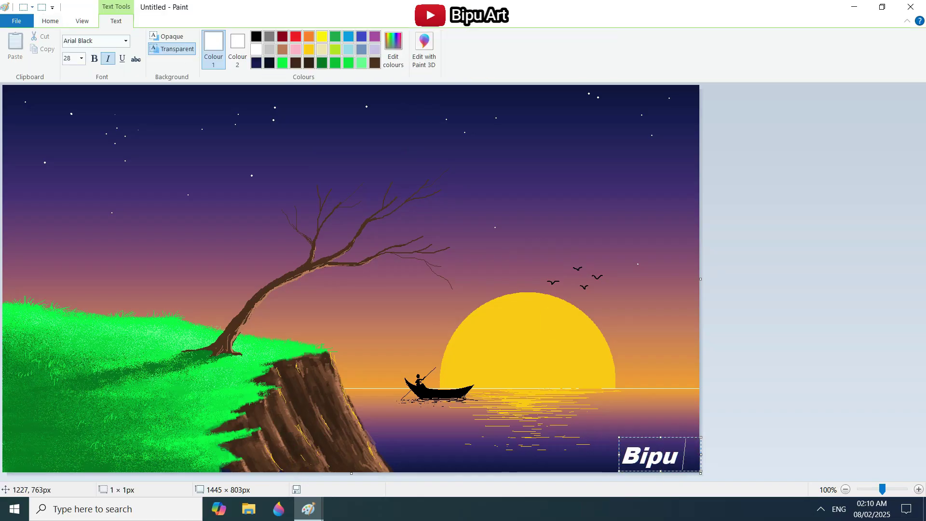